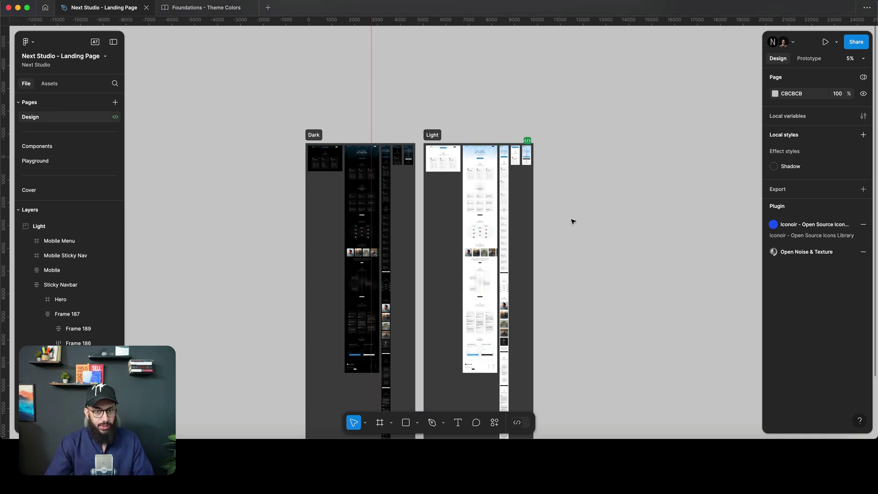
Step: Zoom in slightly on the Next Studio - Landing Page canvas
scroll(572, 221, "up", 5)
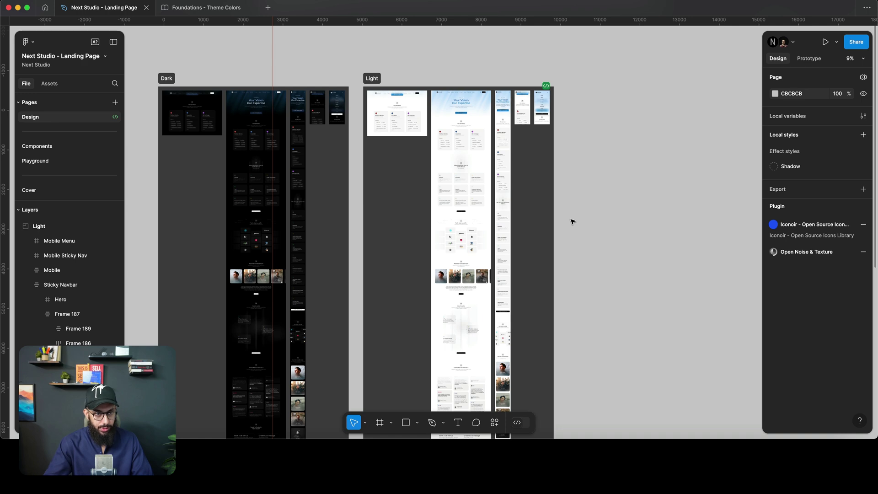
Step: Show the Theme Colors page of Foundations - Theme Colors, zoomed onto the Themes swatches
key("ctrl+Tab")
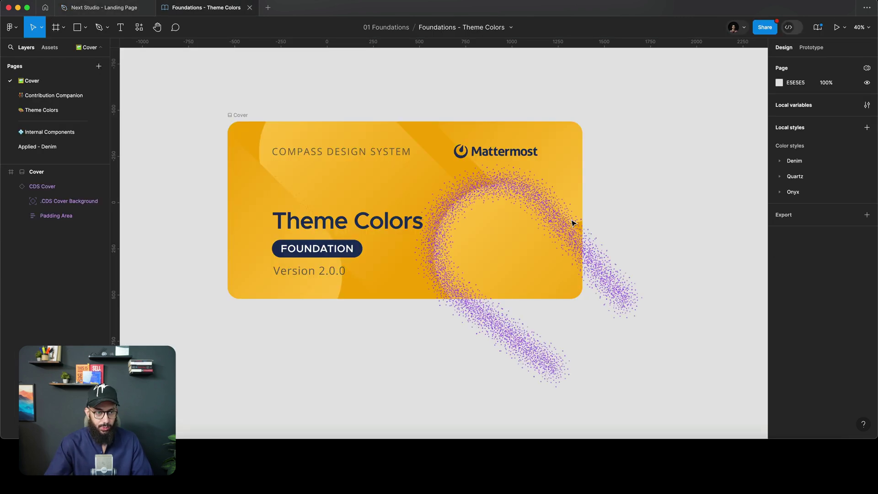
left_click(82, 109)
scroll(270, 112, "down", 3)
key("ctrl+z")
key("ctrl+z")
scroll(394, 155, "down", 3)
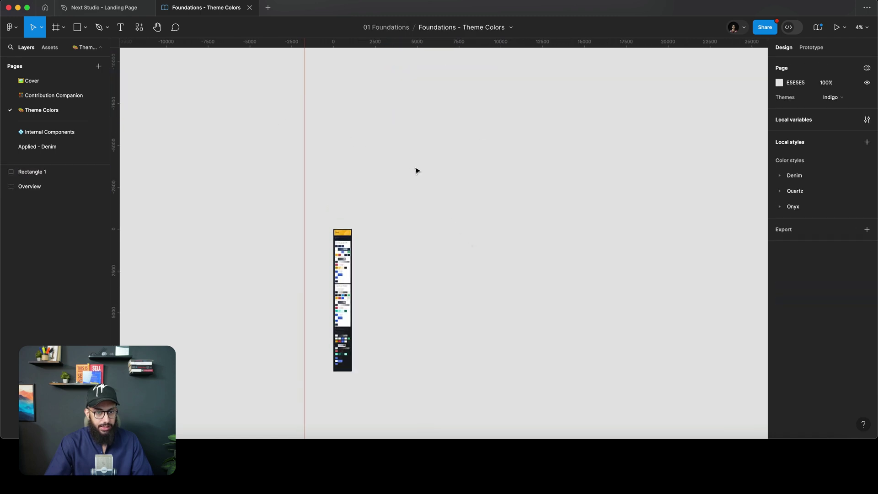
scroll(339, 150, "up", 5)
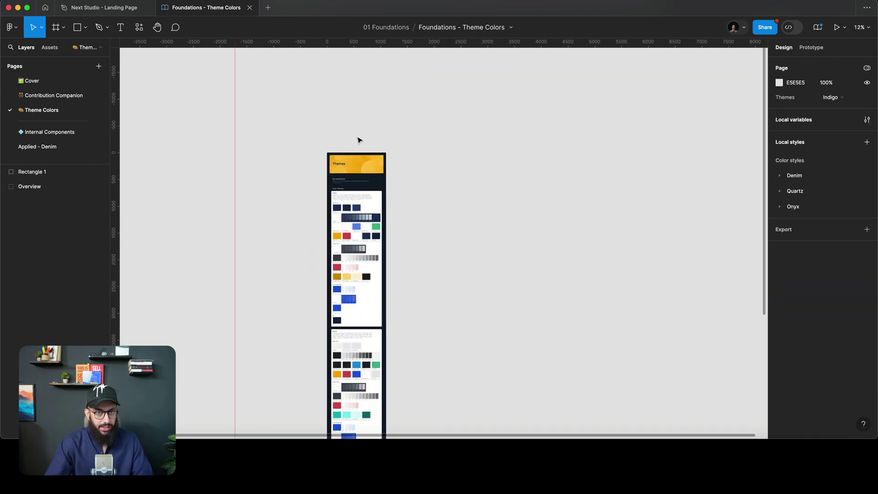
scroll(358, 140, "right", 2)
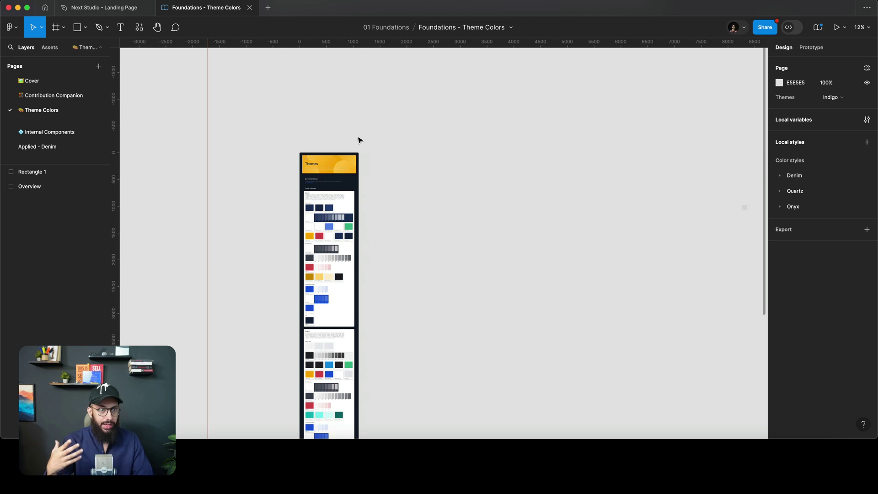
key("ctrl+shift+Tab")
key("ctrl+Tab")
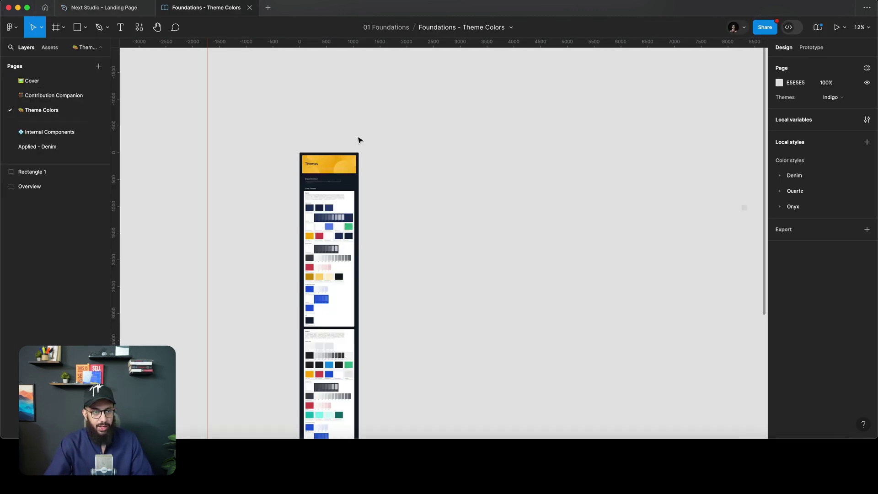
Step: In the Landing Page file, paste one interface screenshot and drop a second CleanShot image beside it
key("ctrl+shift+Tab")
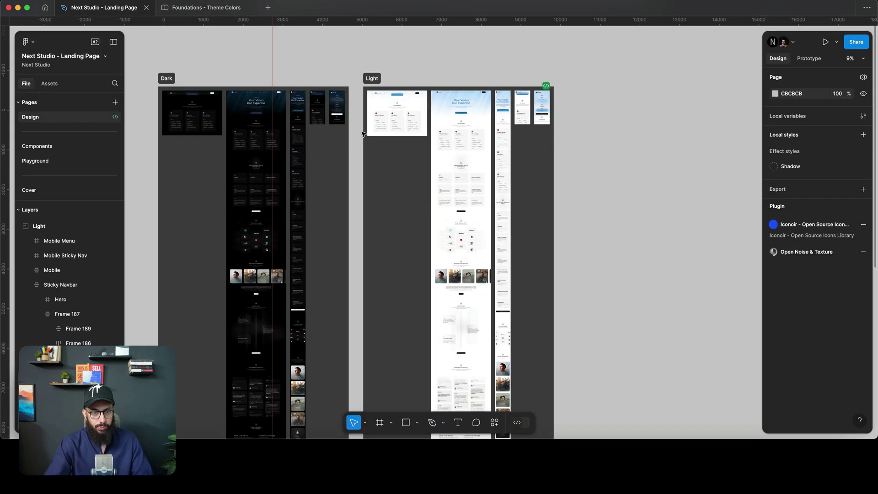
scroll(412, 146, "right", 10)
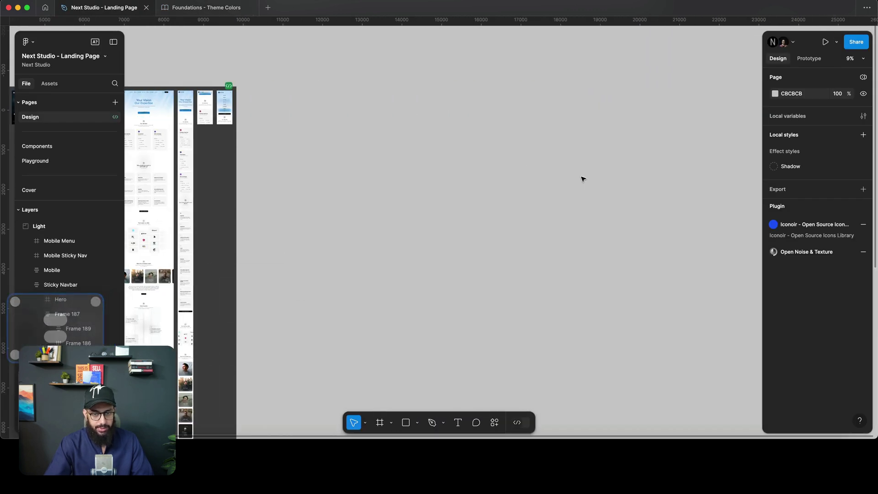
key("super+v")
left_click_drag(9, 402, 653, 181)
scroll(653, 182, "up", 5)
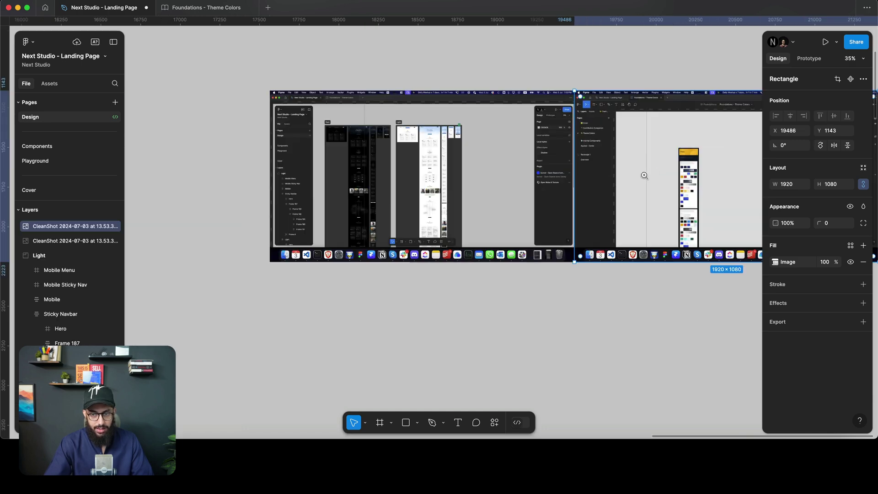
Step: Move the second screenshot directly below the first and deselect it
left_click_drag(690, 157, 383, 328)
scroll(272, 117, "up", 3)
scroll(394, 201, "down", 5)
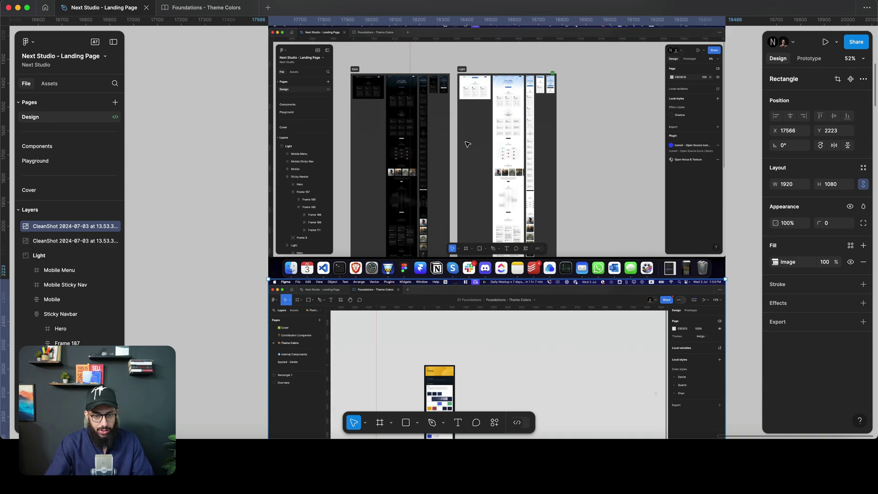
scroll(394, 201, "right", 3)
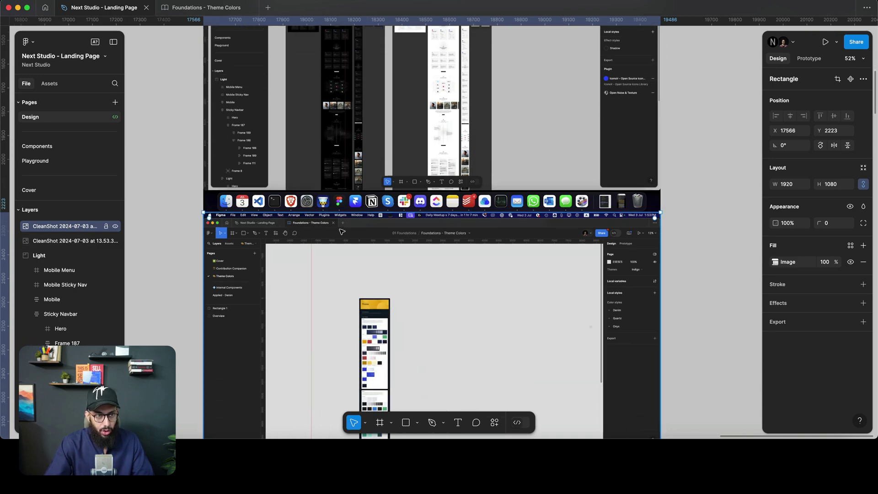
left_click(181, 99)
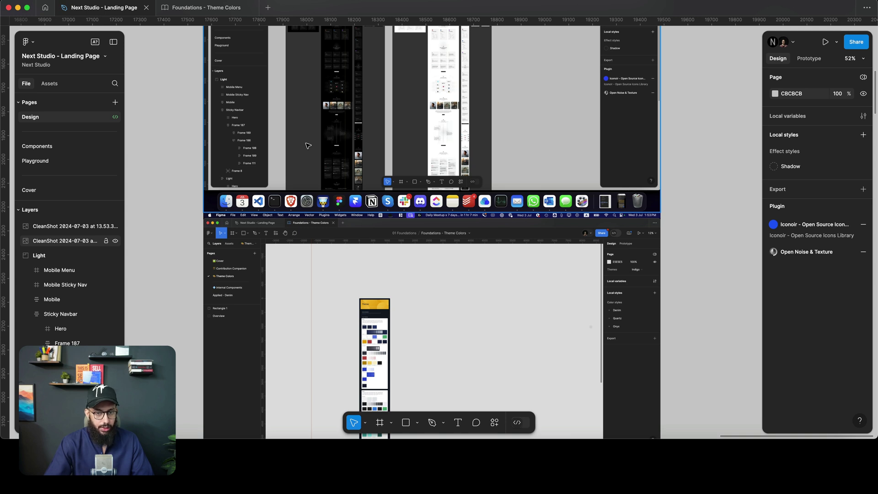
scroll(315, 149, "down", 2)
scroll(388, 192, "up", 3)
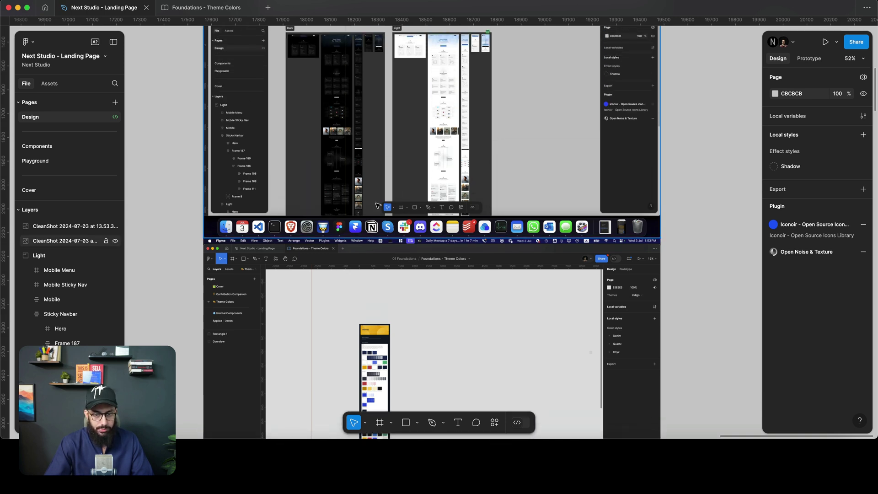
scroll(413, 205, "down", 2)
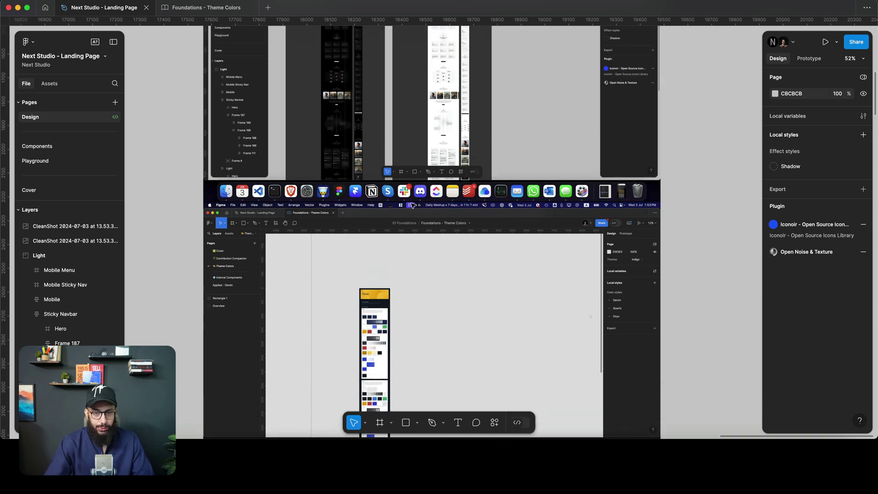
scroll(407, 196, "up", 1)
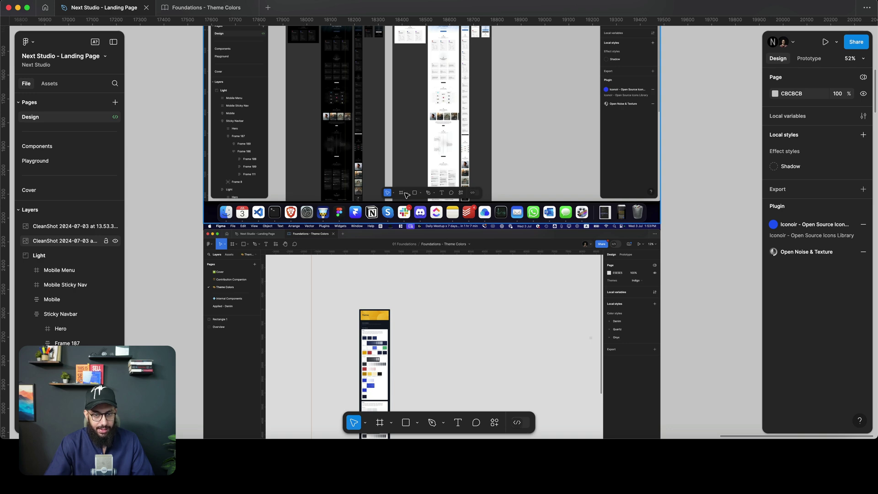
scroll(413, 196, "up", 5)
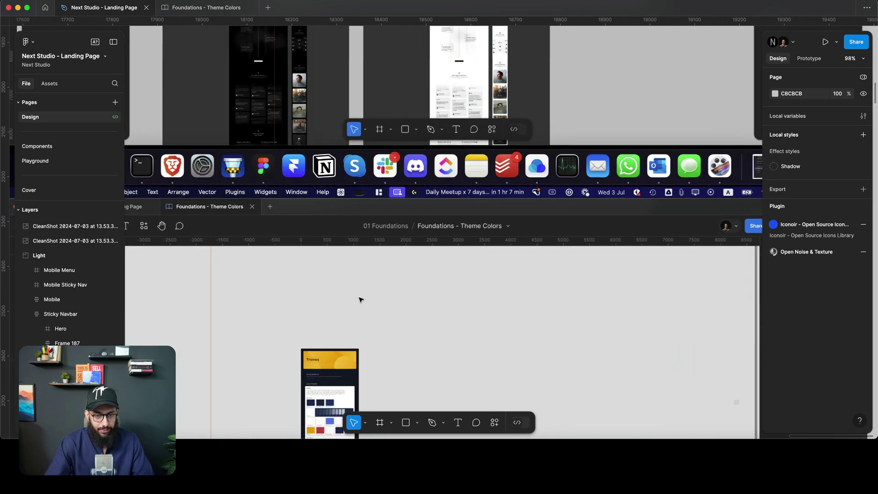
key("ctrl+Tab")
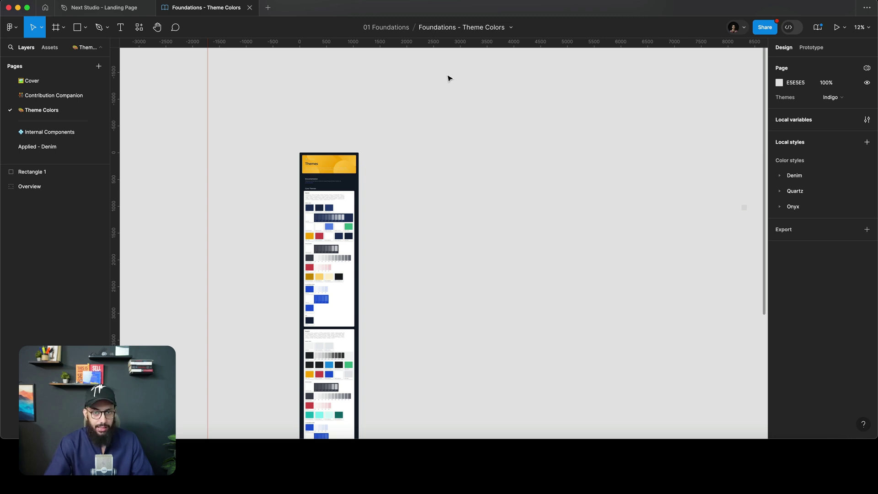
left_click(443, 28)
key("Escape")
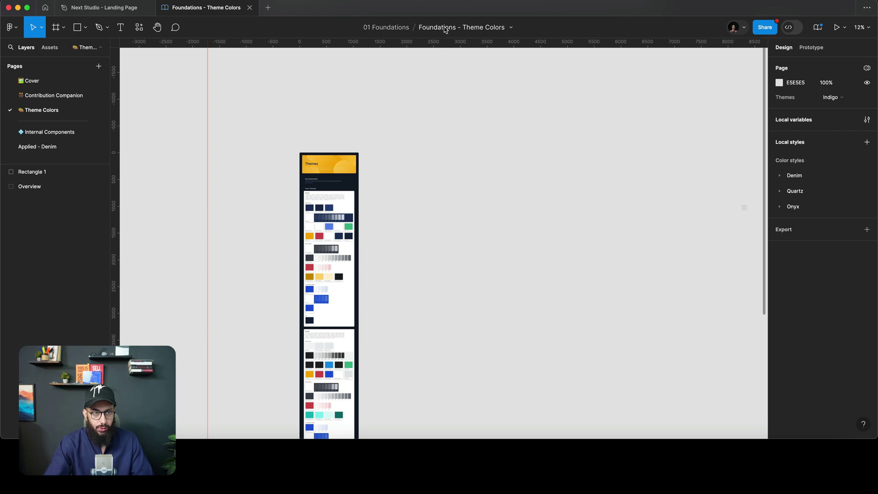
key("ctrl+Tab")
key("shift+2")
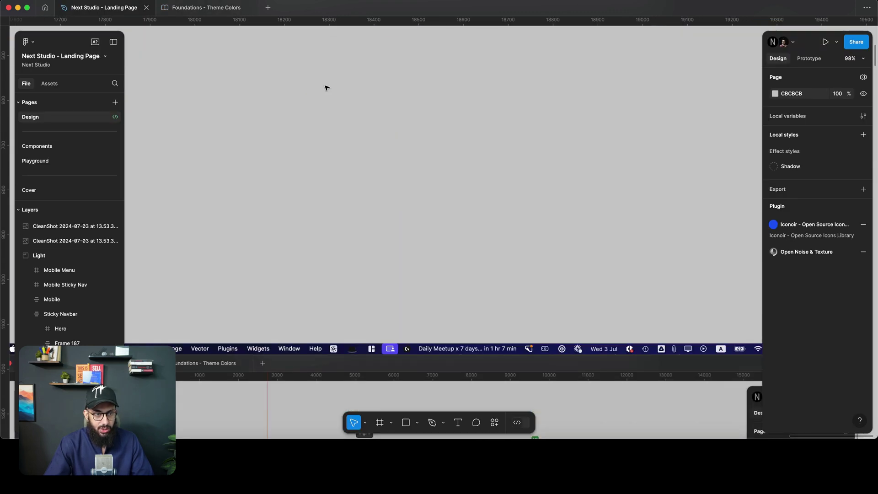
double_click(62, 57)
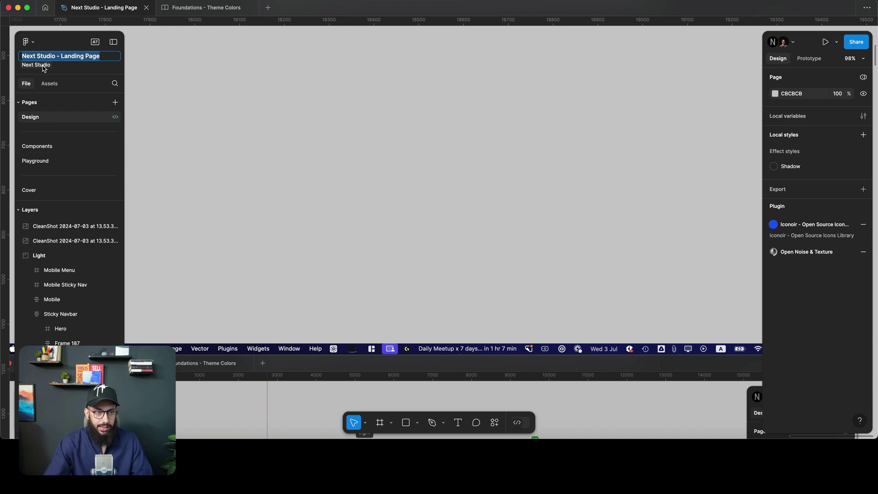
key("Escape")
scroll(264, 79, "down", 5)
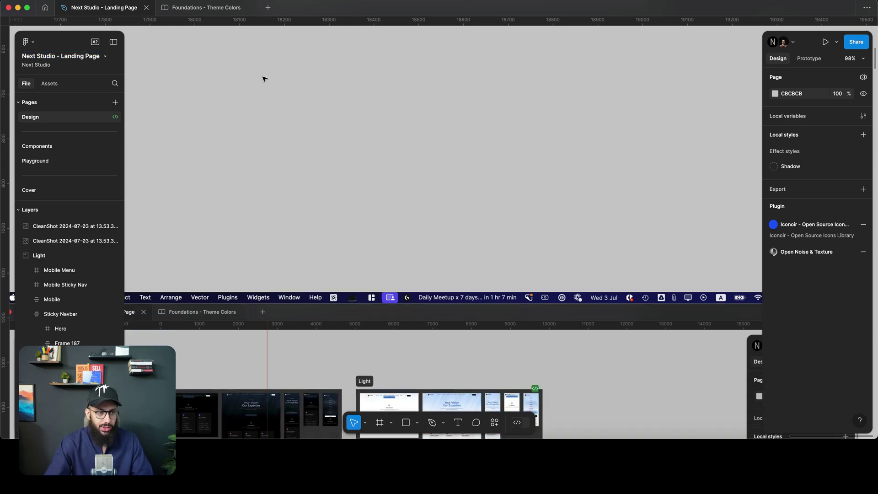
scroll(264, 79, "down", 3)
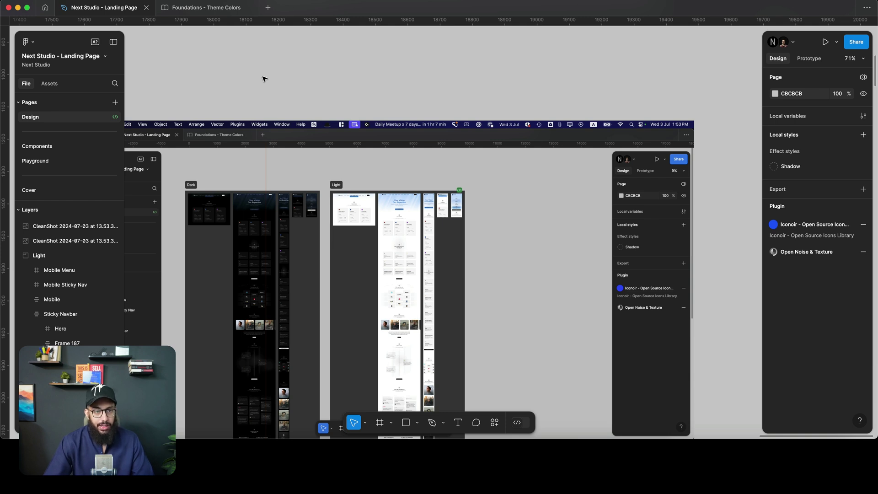
scroll(264, 79, "down", 5)
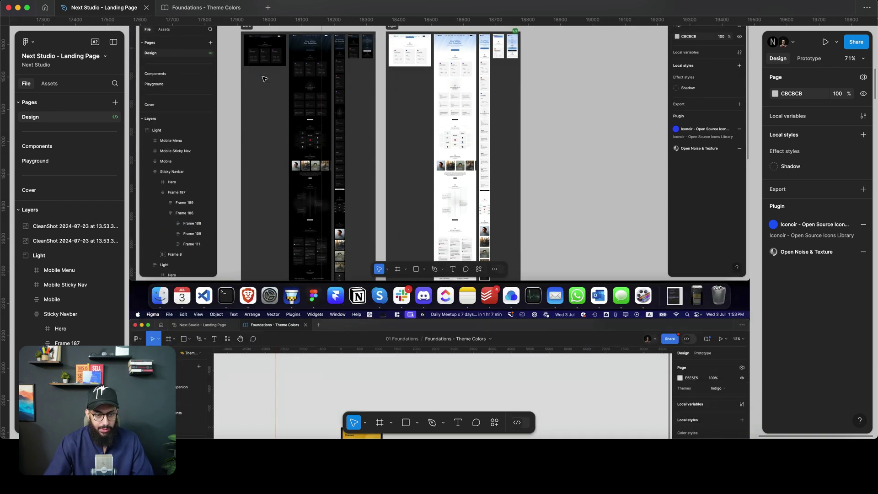
scroll(264, 78, "left", 2)
scroll(256, 297, "up", 1)
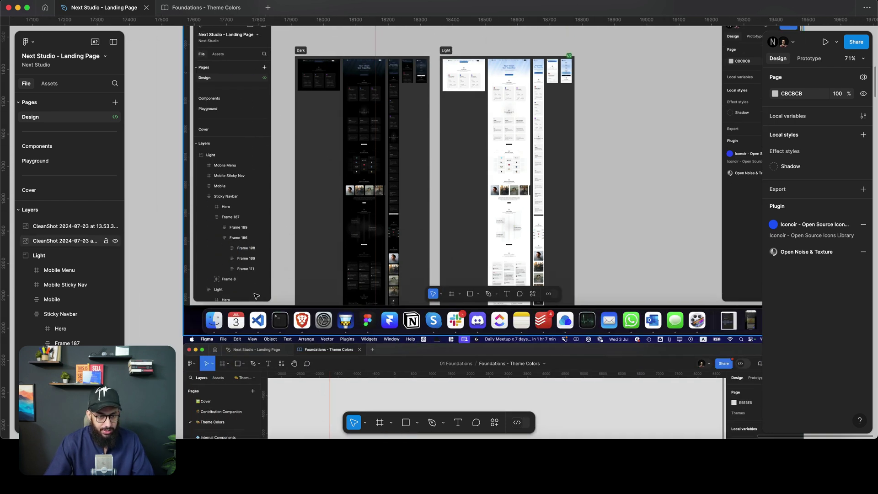
scroll(248, 279, "down", 2)
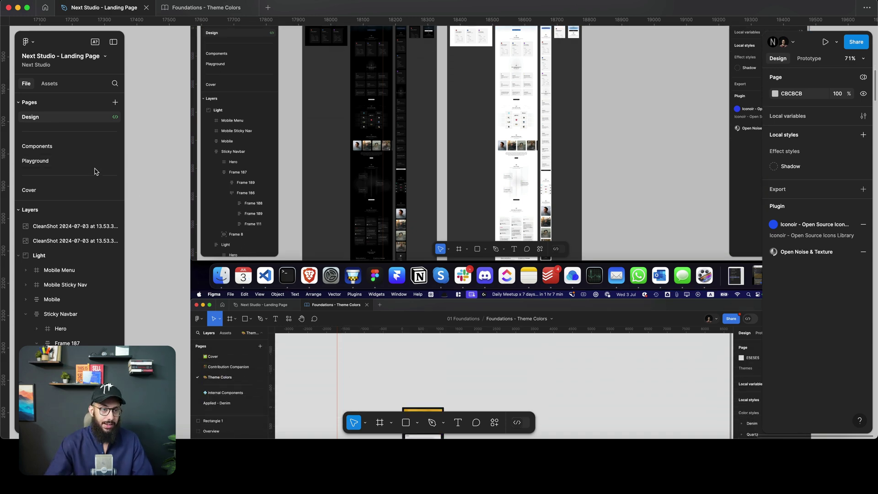
mouse_move(124, 157)
left_mouse_down()
mouse_move(244, 157)
mouse_move(124, 157)
left_mouse_up()
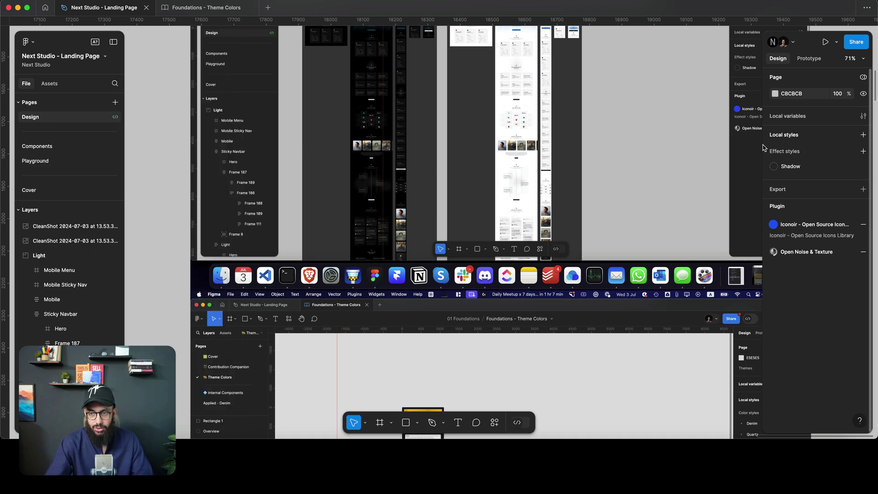
scroll(536, 156, "up", 5)
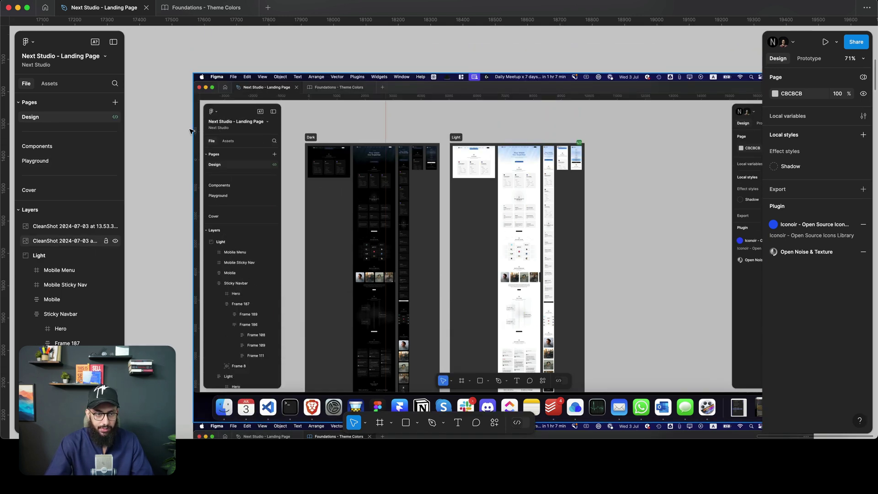
left_click_drag(6, 132, 281, 139)
scroll(280, 104, "up", 10)
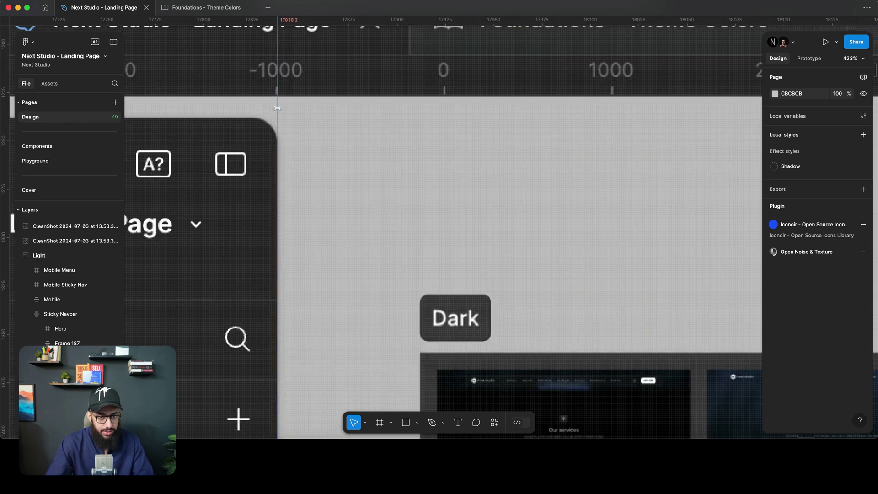
scroll(279, 108, "down", 8)
scroll(278, 108, "down", 10)
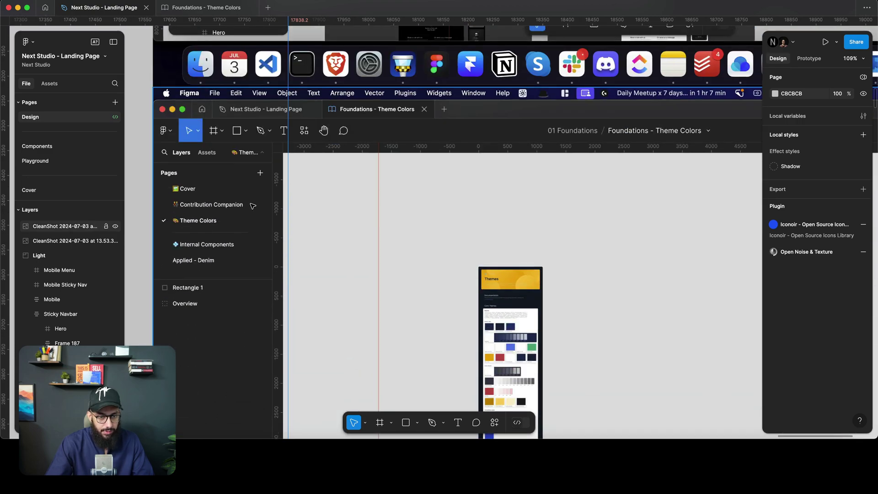
scroll(255, 185, "up", 3)
scroll(255, 185, "left", 1)
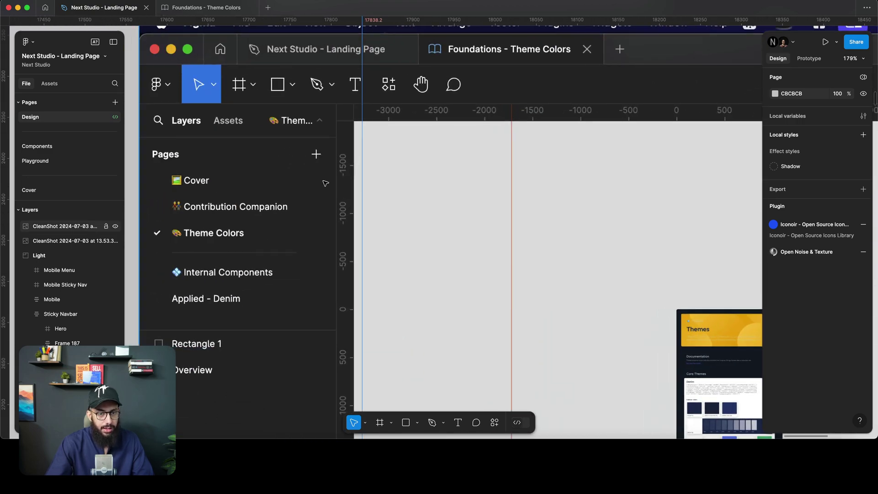
scroll(349, 170, "down", 10)
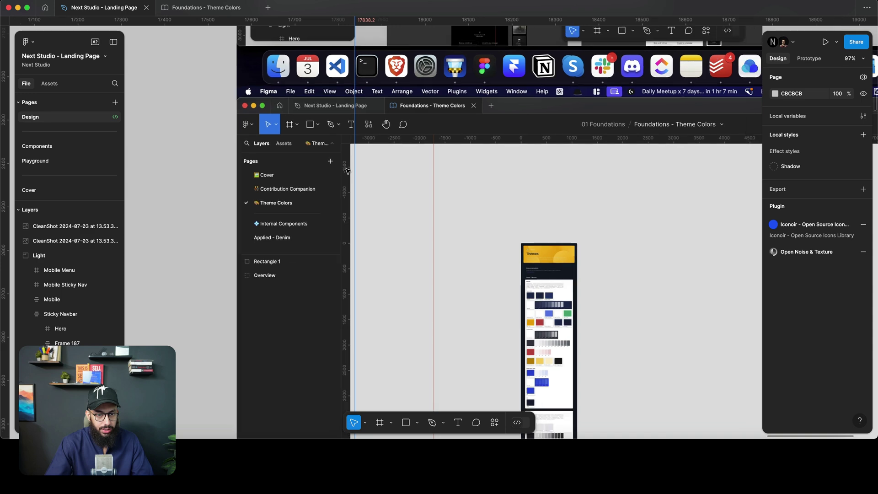
scroll(275, 171, "up", 5)
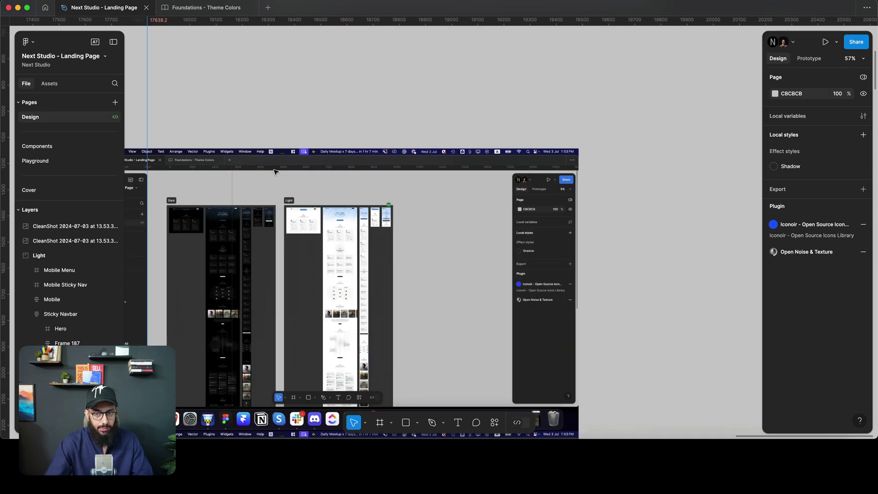
scroll(365, 192, "up", 10)
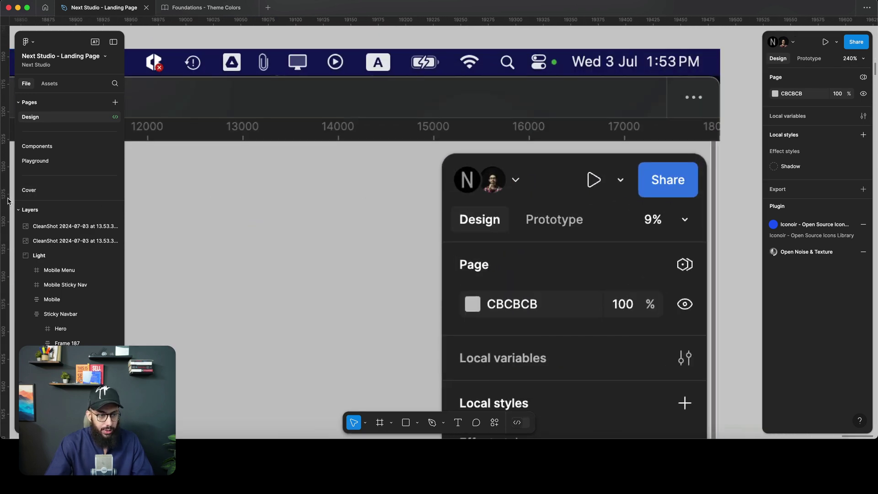
Step: Add a vertical guide from the left ruler to line up the screenshots
left_click_drag(4, 215, 444, 230)
scroll(444, 230, "down", 10)
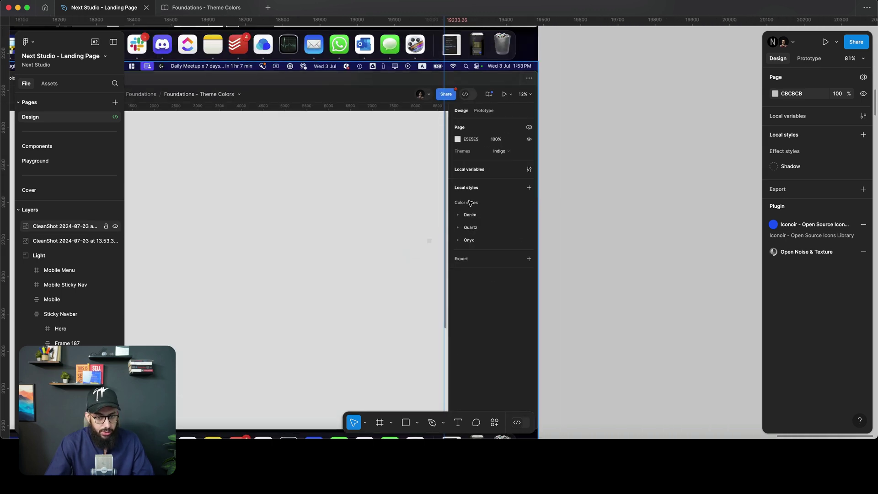
scroll(471, 203, "down", 5)
scroll(470, 203, "down", 10)
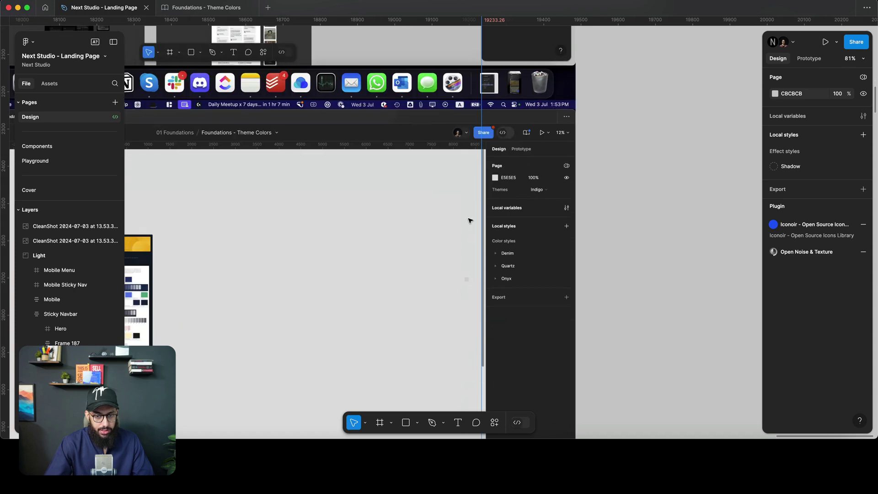
scroll(477, 231, "up", 7)
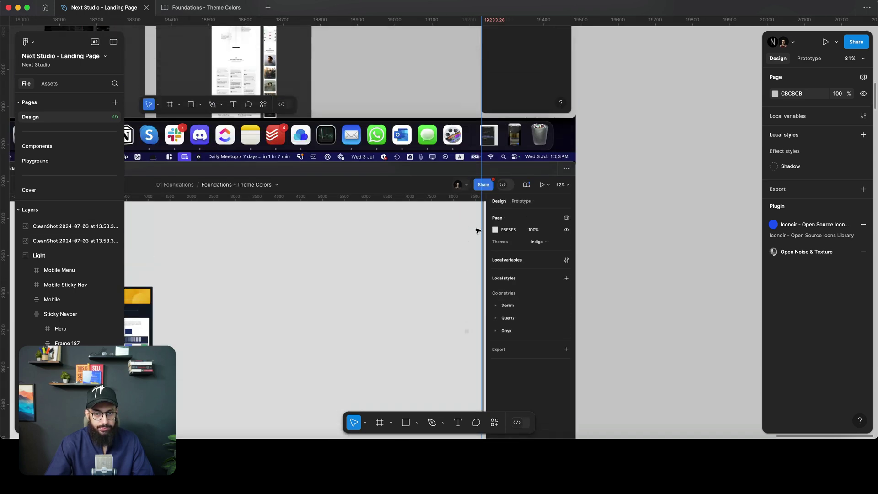
scroll(546, 224, "up", 4)
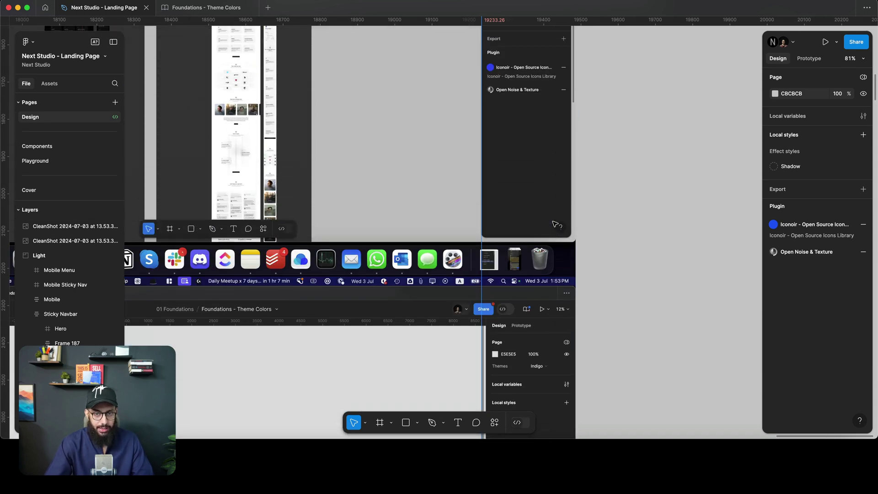
scroll(551, 224, "down", 5)
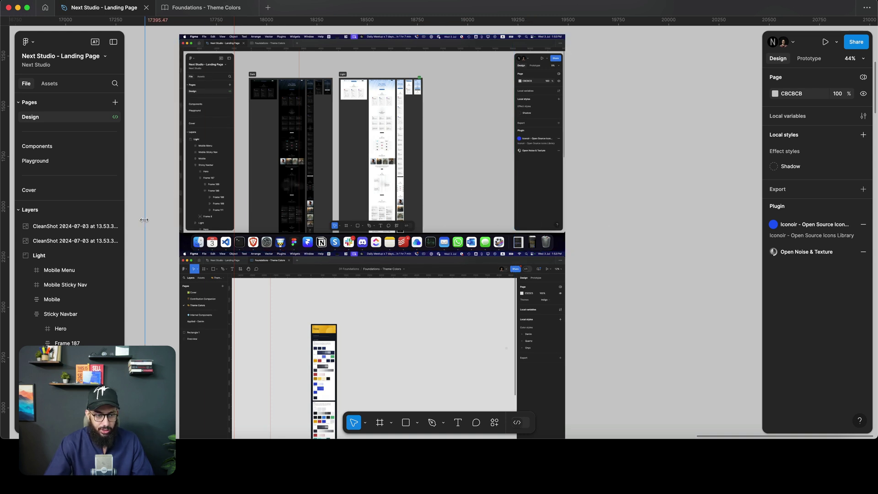
scroll(173, 226, "down", 1)
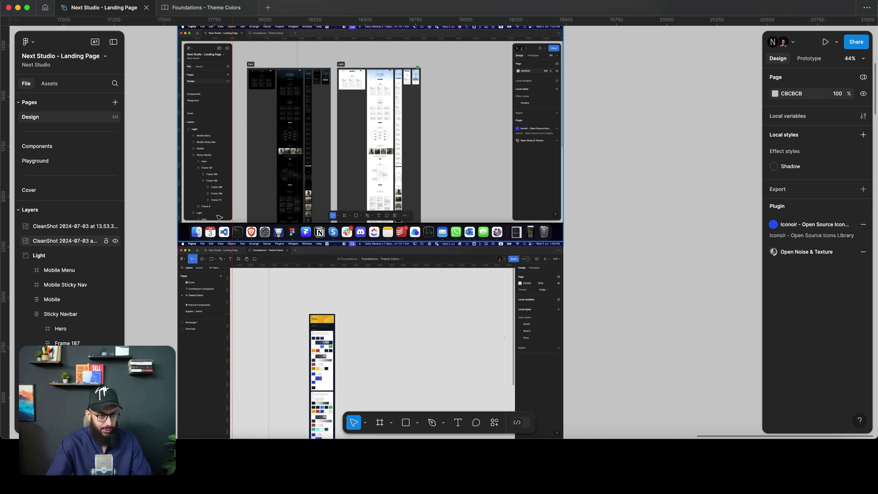
Step: Visit the Components page, return to Design, and collapse then re-expand the Pages section
left_click(74, 147)
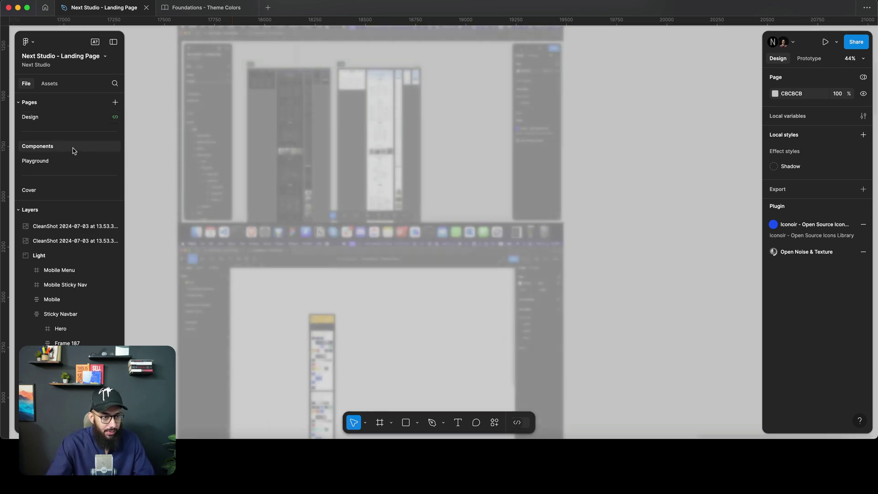
left_click(59, 118)
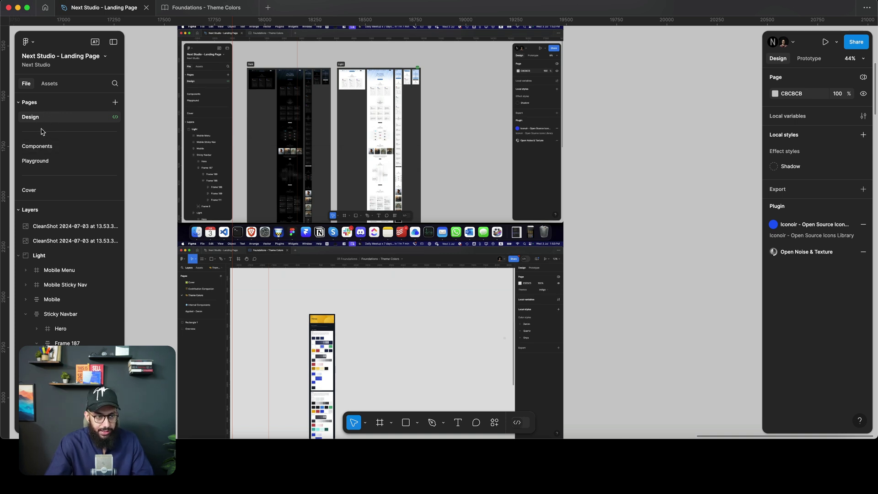
left_click(31, 105)
left_click(31, 105)
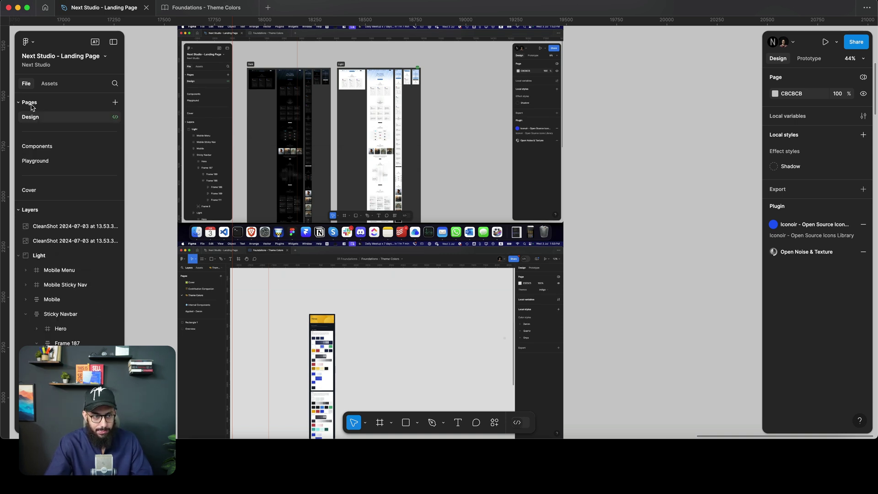
left_click(31, 105)
left_click(31, 105)
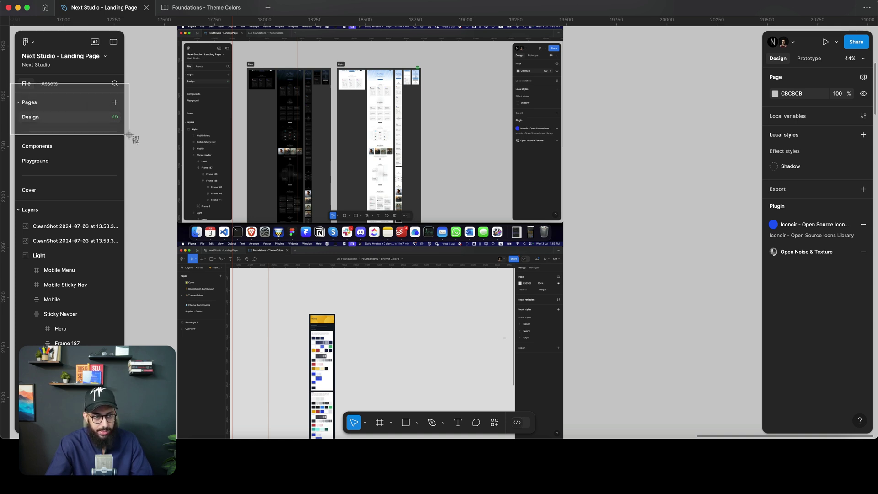
scroll(137, 297, "right", 3)
Step: Drop the captured new-interface Pages screenshot onto the canvas and deselect it
left_click_drag(97, 341, 652, 141)
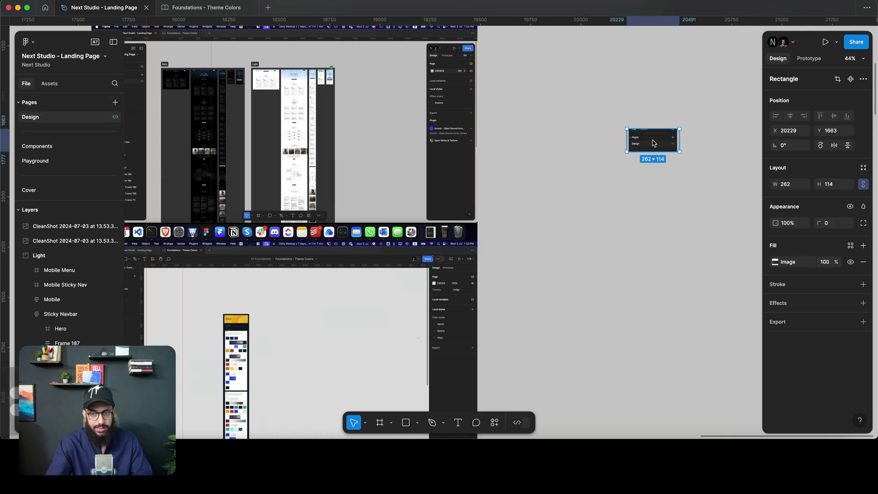
scroll(646, 141, "up", 5)
scroll(646, 141, "right", 4)
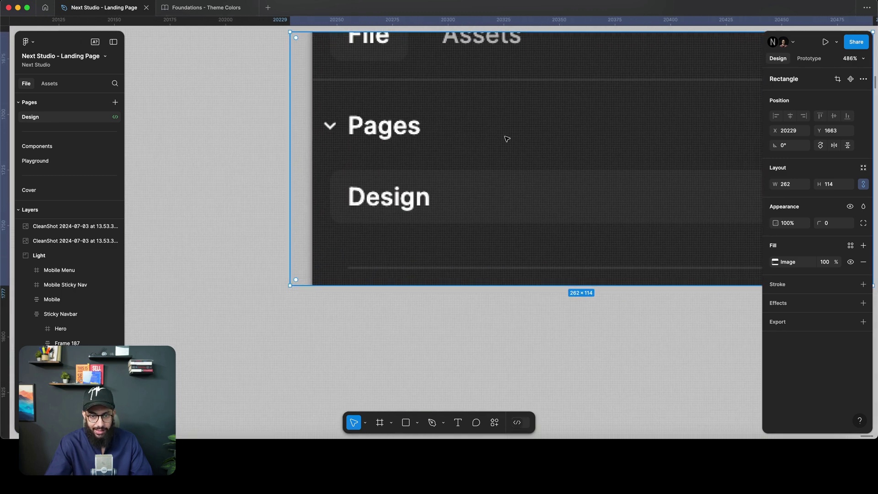
scroll(429, 172, "down", 2)
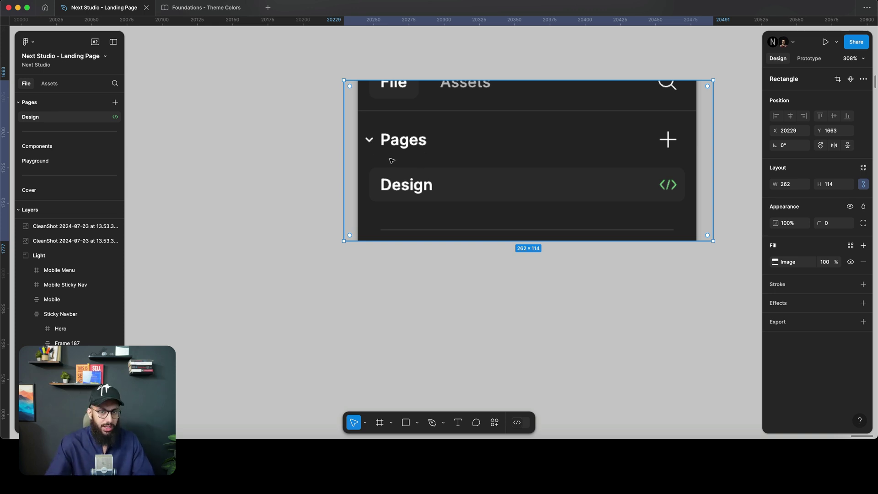
left_click(278, 117)
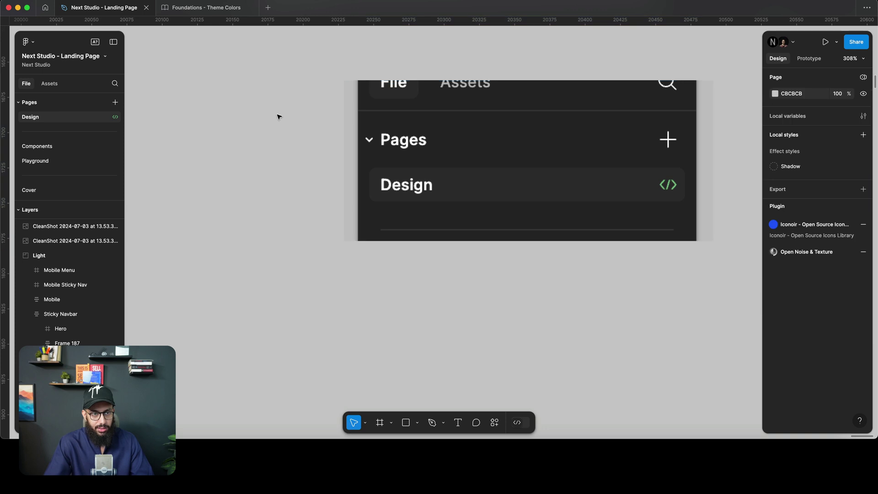
Step: Place the old-interface Pages capture from Theme Colors directly under the first screenshot
key("ctrl+Tab")
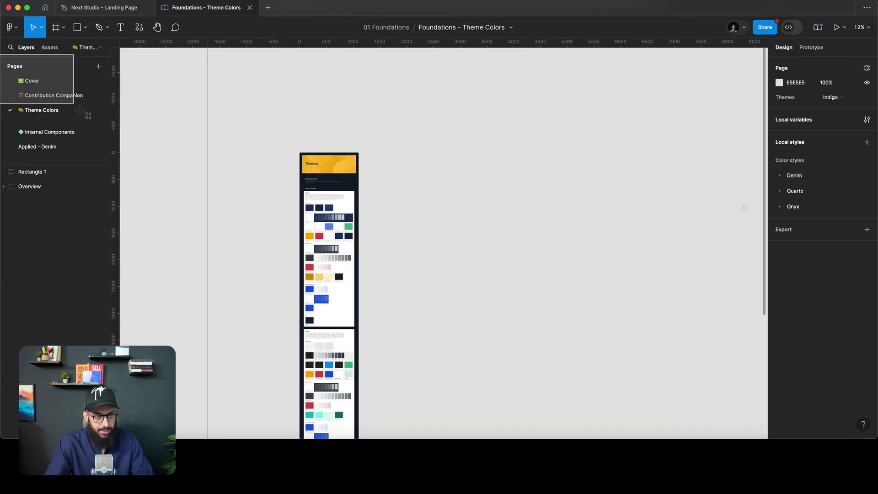
key("ctrl+shift+Tab")
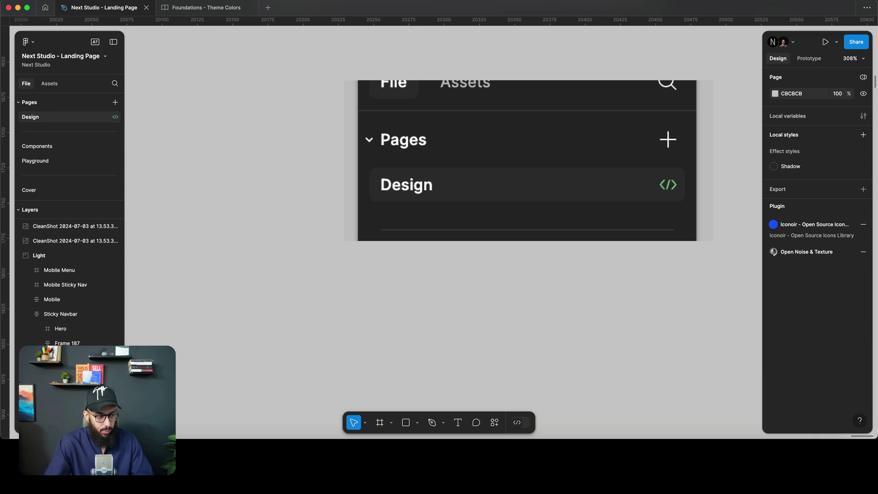
left_click_drag(92, 402, 411, 320)
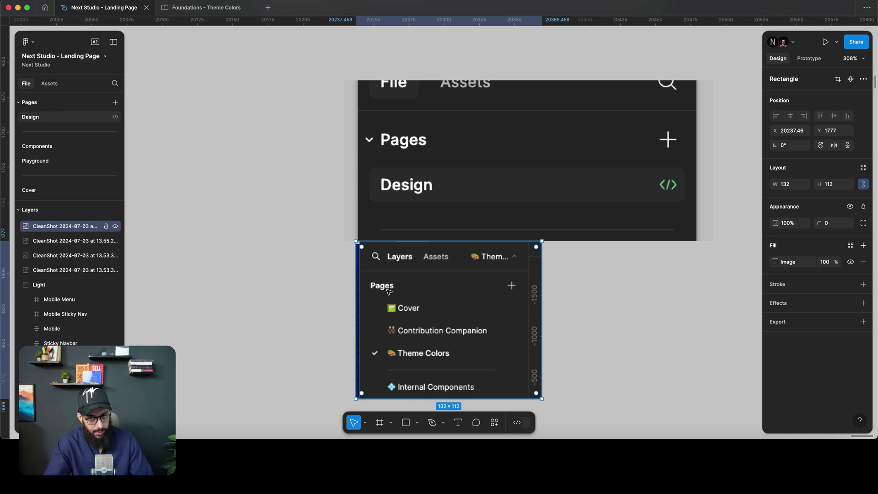
scroll(389, 291, "down", 3)
key("ctrl+Tab")
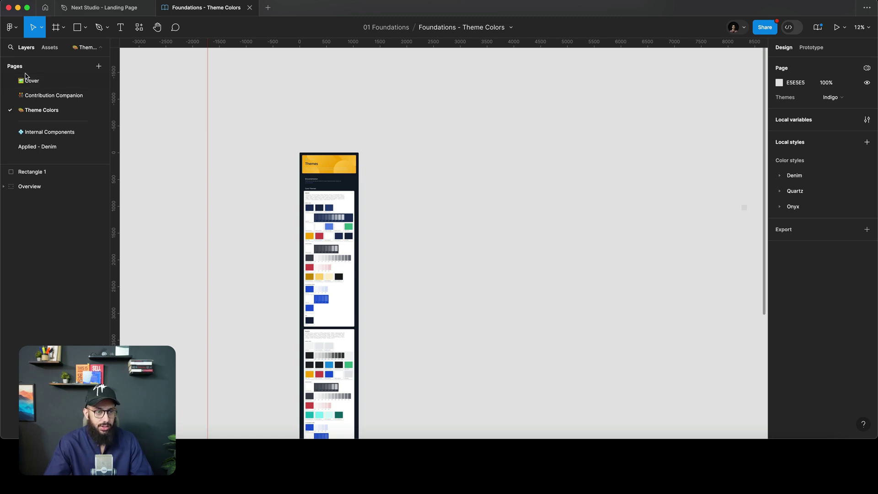
key("ctrl+shift+Tab")
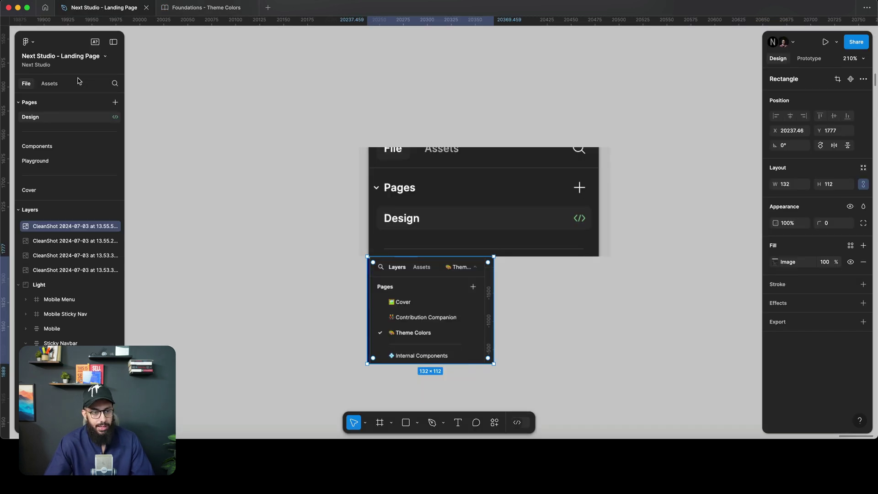
key("ctrl+Tab")
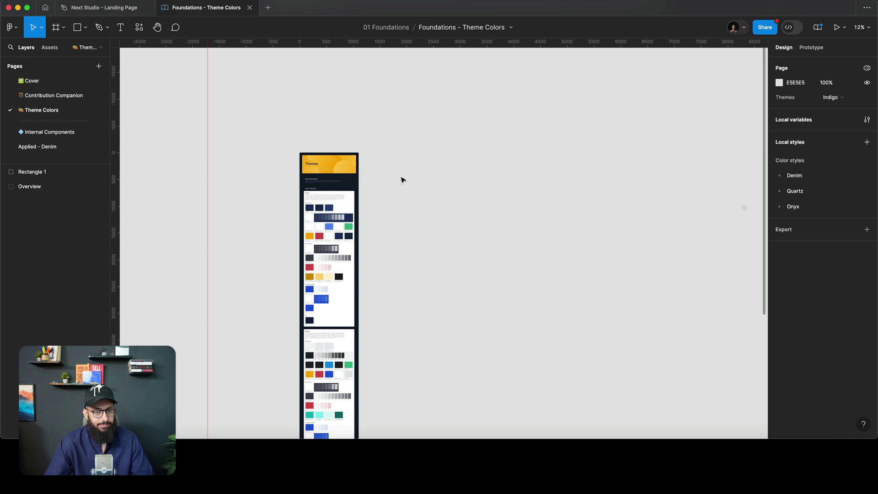
key("ctrl+shift+Tab")
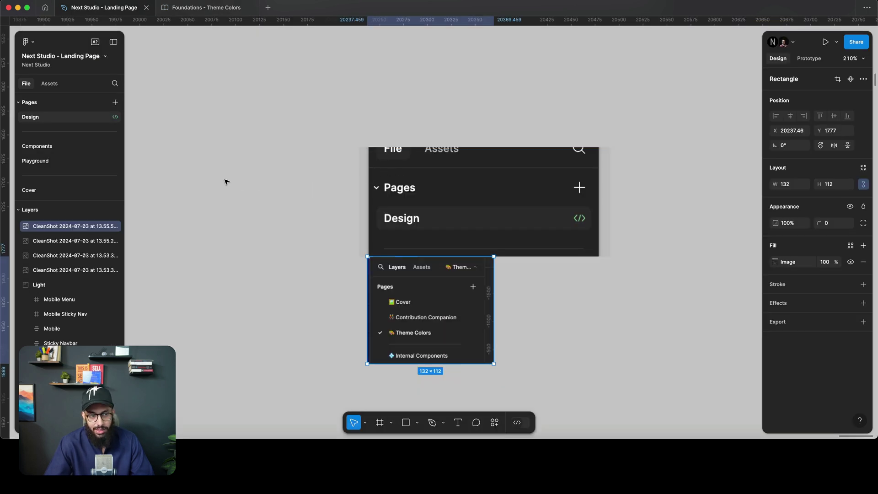
left_click(63, 146)
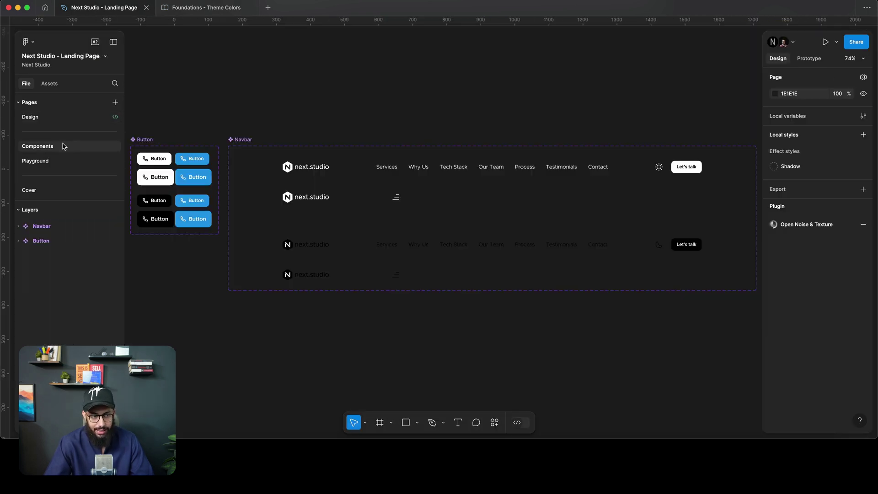
left_click(73, 119)
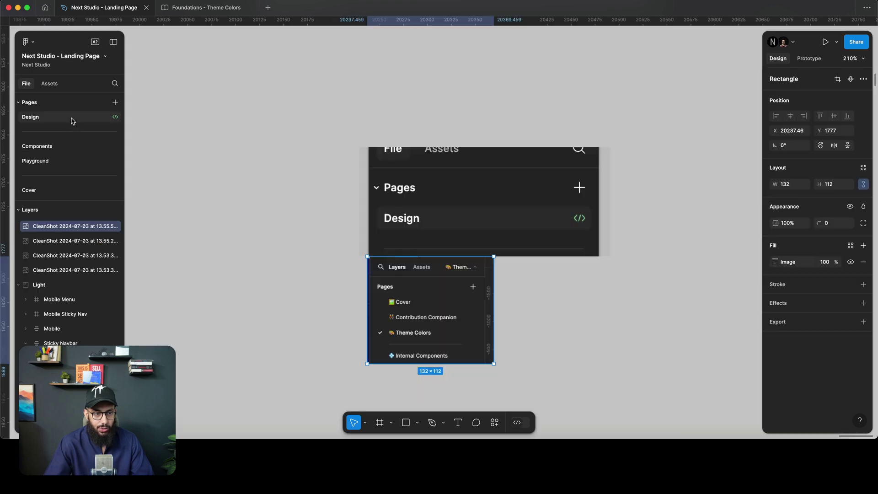
key("super+shift+4")
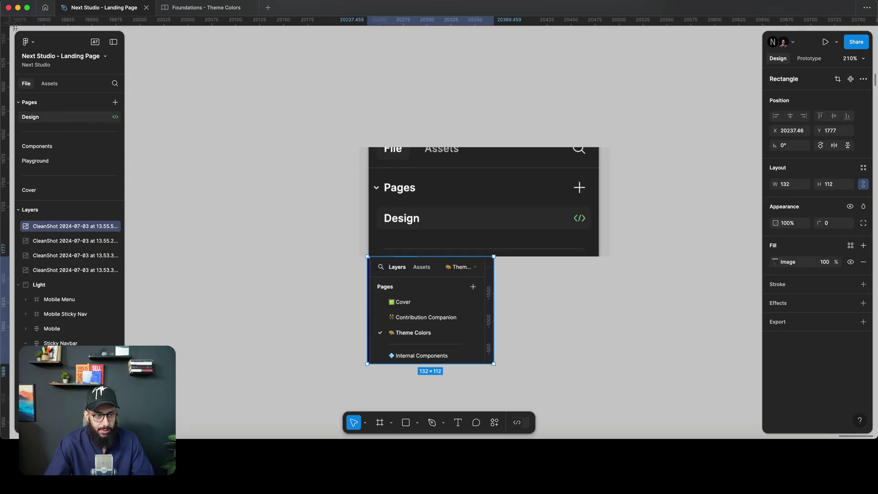
left_click_drag(10, 23, 151, 152)
key("ctrl+Tab")
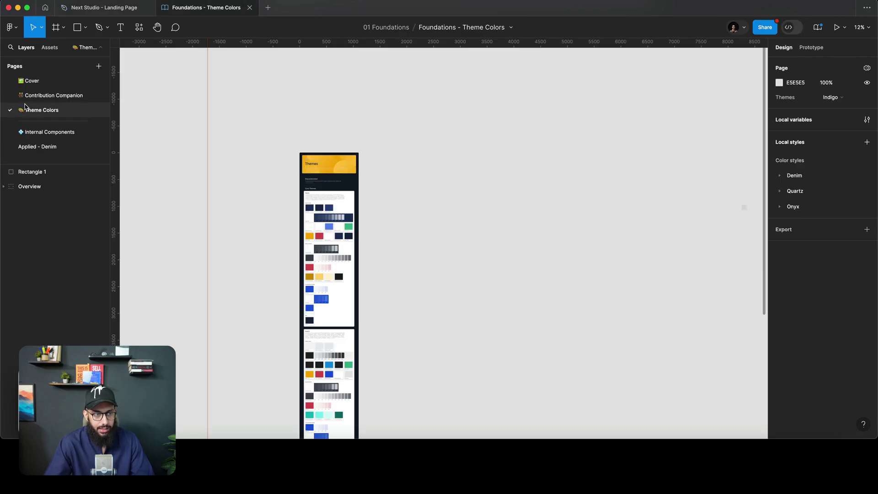
Step: Capture the new and old Layers panels and drop both screenshots onto the canvas
key("ctrl+Tab")
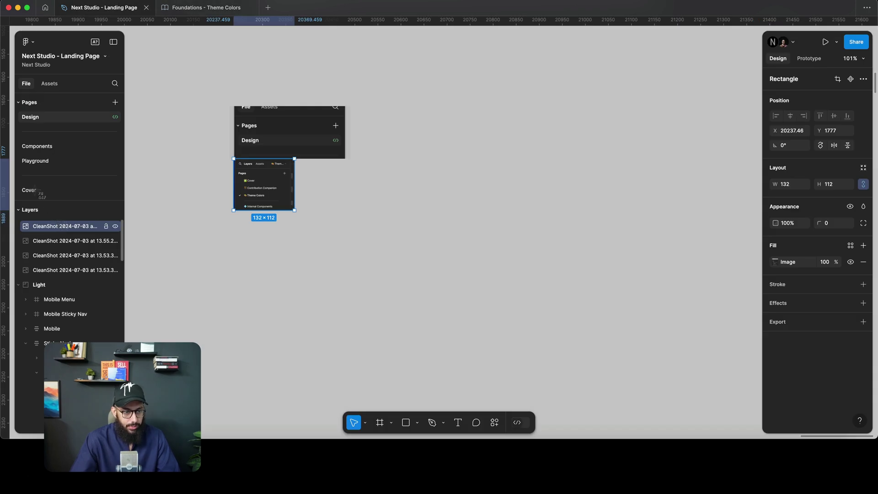
left_click_drag(12, 166, 130, 264)
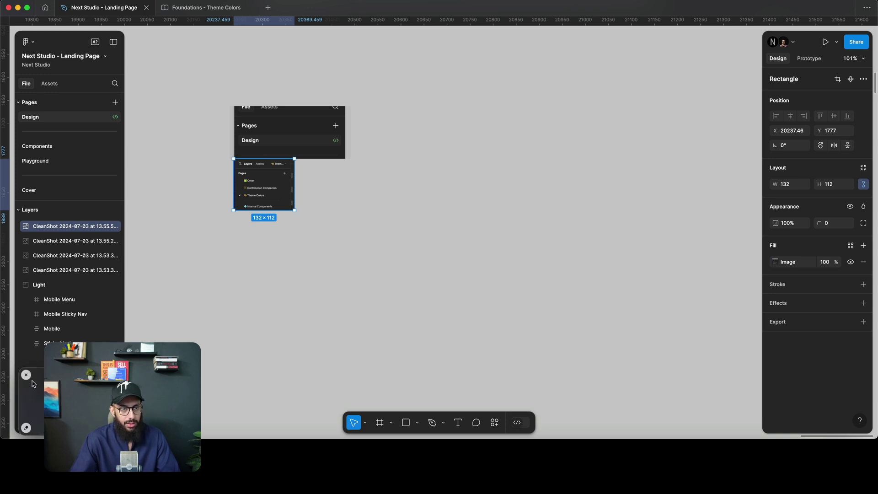
key("ctrl+Tab")
left_click_drag(0, 124, 121, 206)
mouse_move(66, 322)
key("ctrl+Tab")
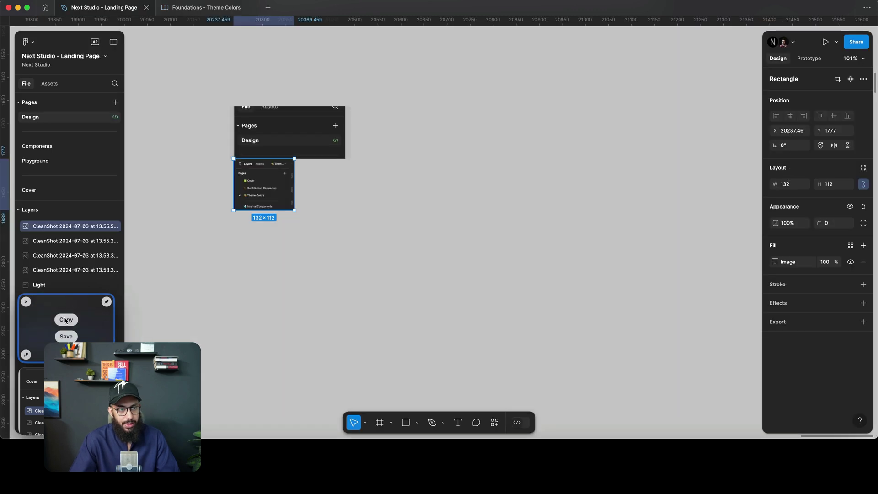
left_click_drag(66, 320, 442, 196)
left_click_drag(31, 397, 572, 159)
Step: Draw a rectangle over a layer row's icon tap area, duplicate it onto the new screenshot and shorten it
scroll(532, 165, "up", 10)
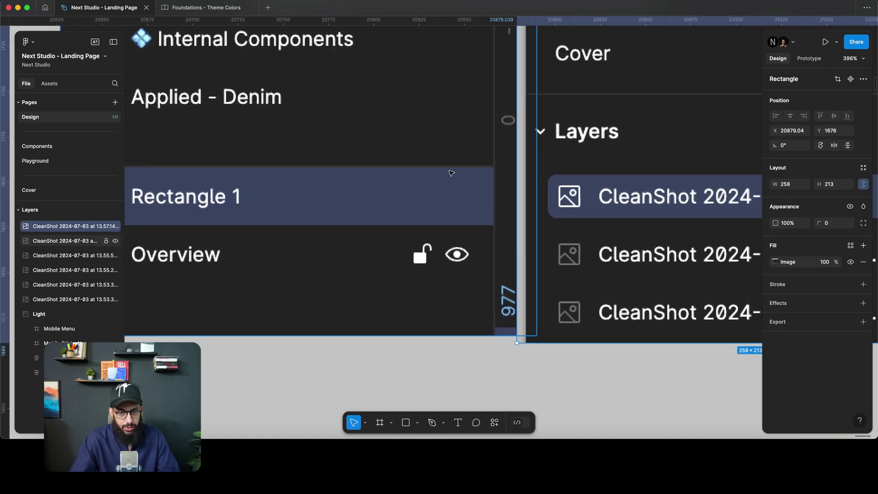
key("r")
left_click_drag(431, 166, 466, 225)
scroll(467, 221, "right", 3)
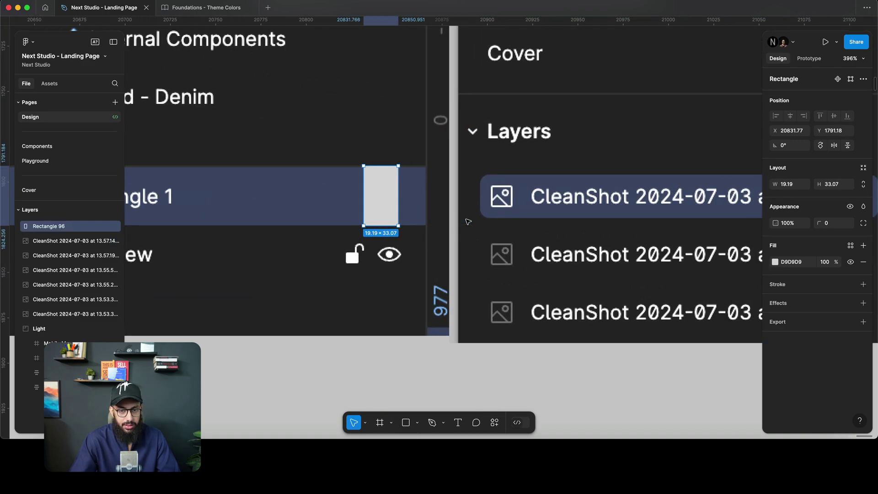
scroll(374, 214, "down", 3)
left_click_drag(382, 203, 531, 188)
scroll(548, 197, "up", 5)
left_click_drag(537, 265, 540, 240)
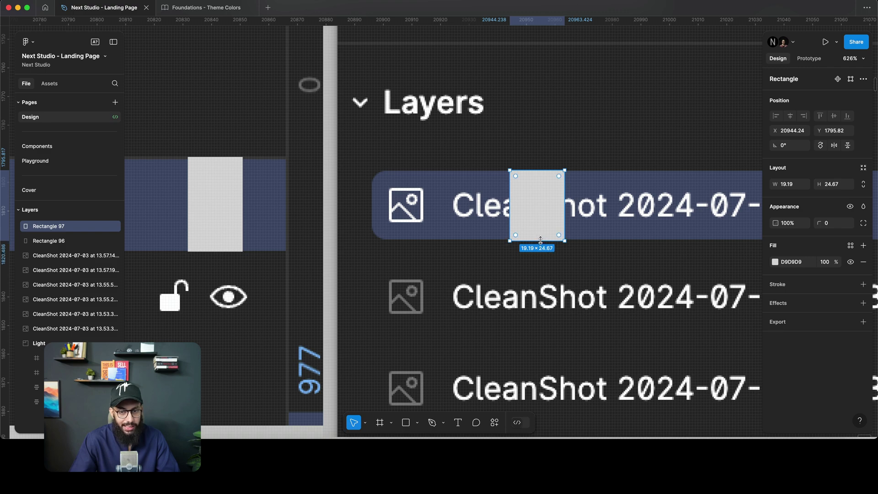
scroll(540, 241, "down", 5)
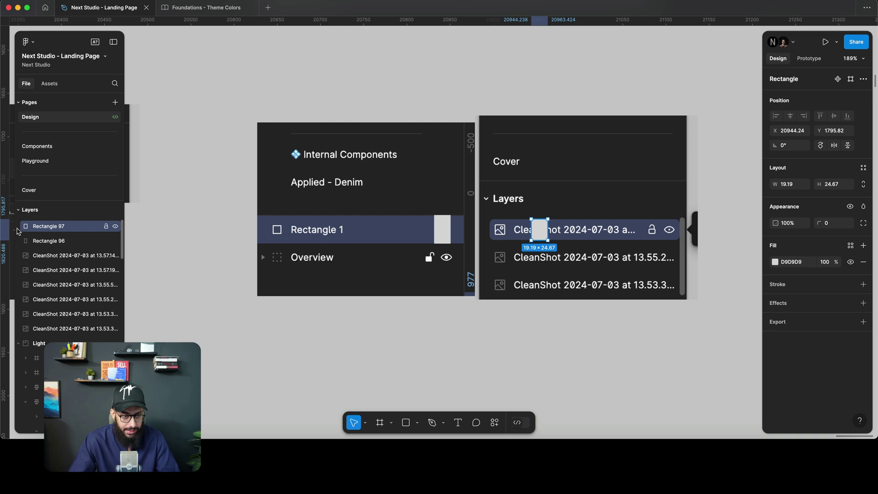
Step: Delete the measuring rectangles and extra Layers screenshots
left_click(73, 270, "shift")
scroll(434, 217, "down", 5)
key("Delete")
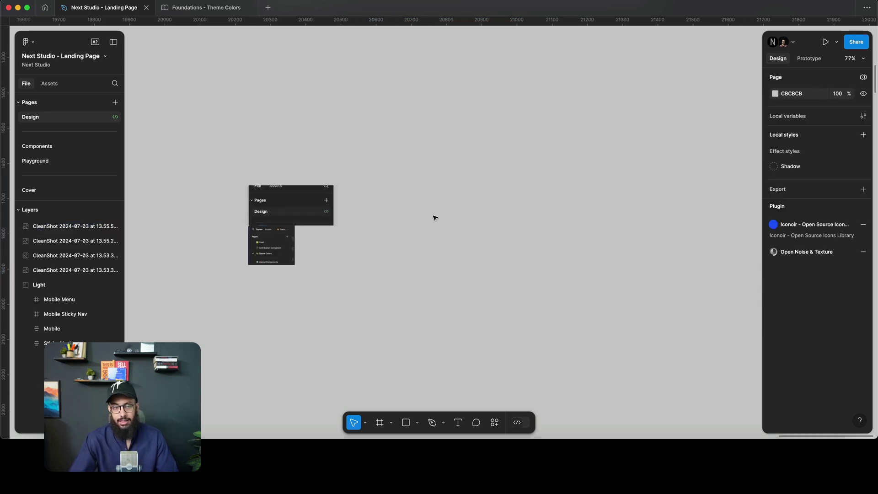
scroll(434, 217, "left", 1)
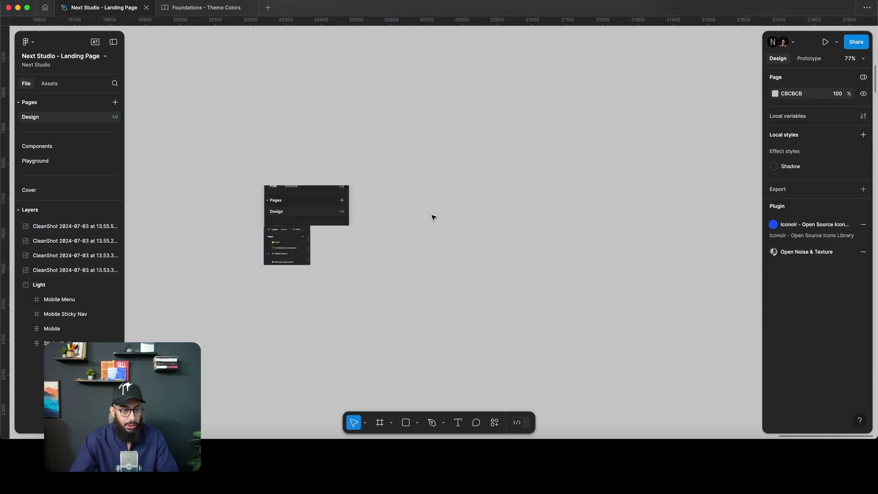
scroll(432, 218, "down", 5)
scroll(432, 217, "left", 15)
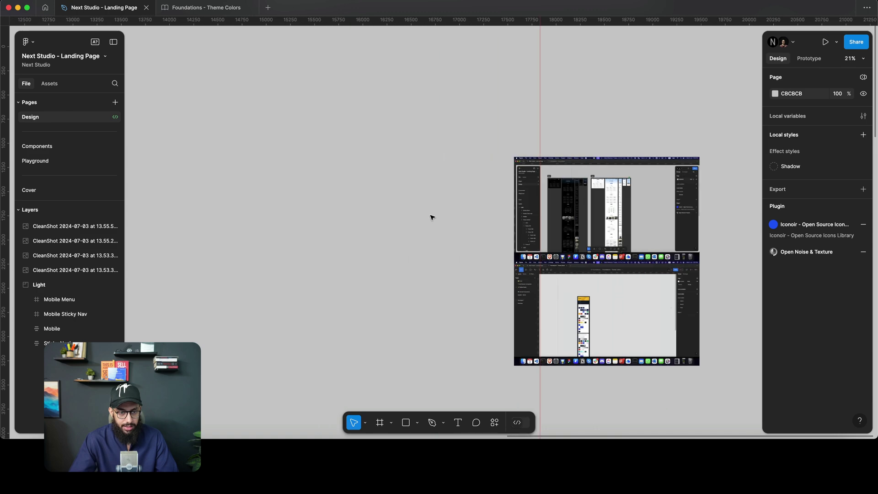
scroll(432, 217, "left", 5)
scroll(432, 217, "up", 3)
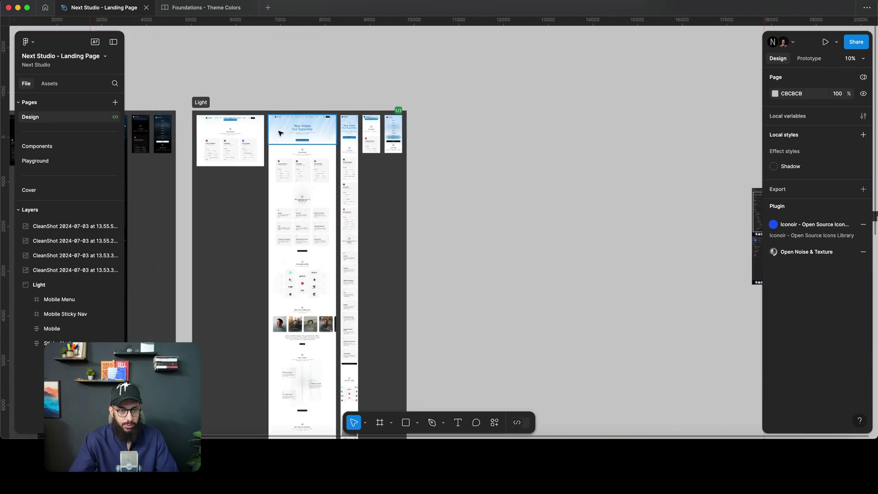
scroll(291, 136, "up", 3)
Step: Select the dark landing page's 'Book a free discovery call' button instance
double_click(411, 182)
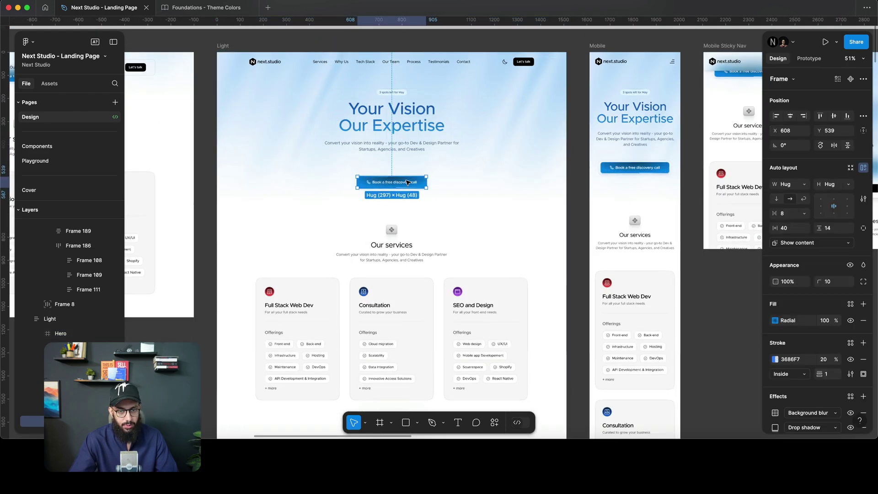
scroll(413, 181, "up", 4)
scroll(413, 181, "up", 3)
scroll(413, 180, "down", 3)
scroll(338, 185, "up", 5)
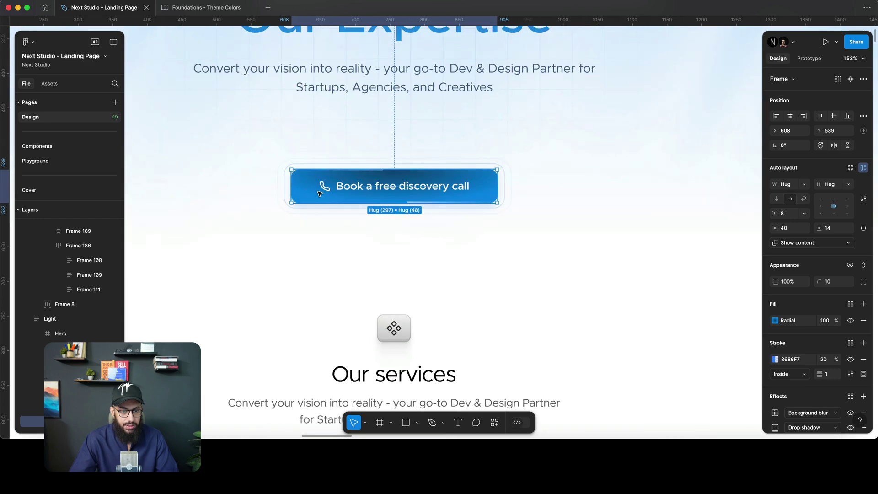
scroll(311, 186, "down", 5)
scroll(337, 186, "left", 10)
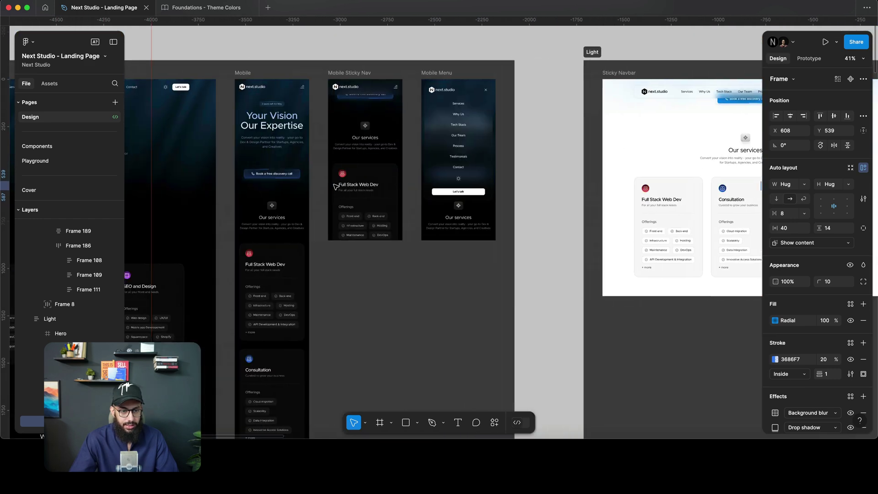
scroll(237, 185, "up", 3)
left_click(238, 184)
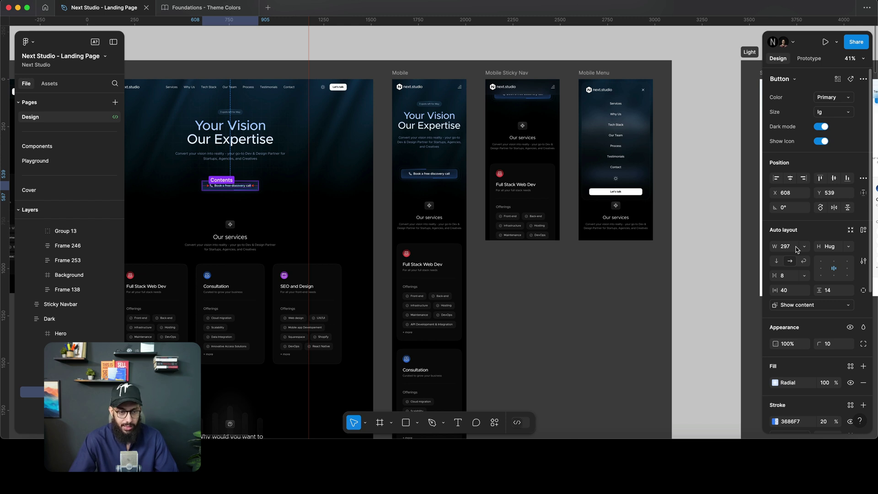
Step: Set the button's width to Hug and change its blur effect to Layer blur
left_click(798, 249)
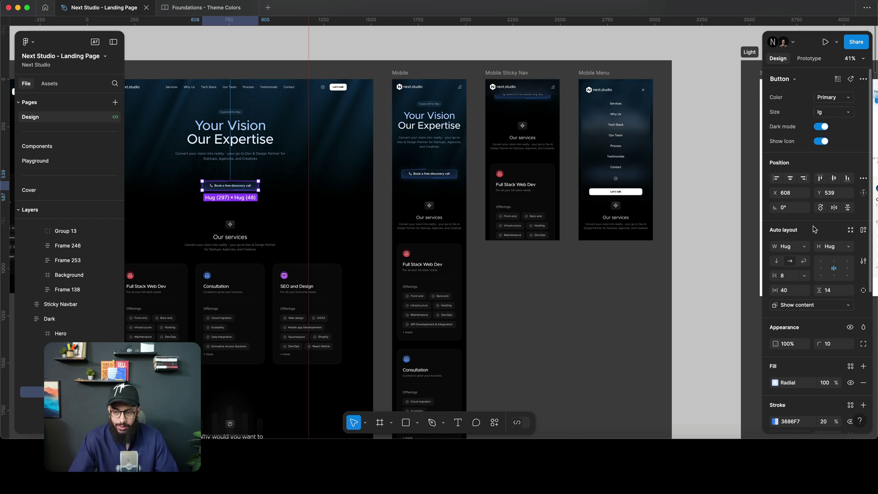
scroll(806, 309, "down", 5)
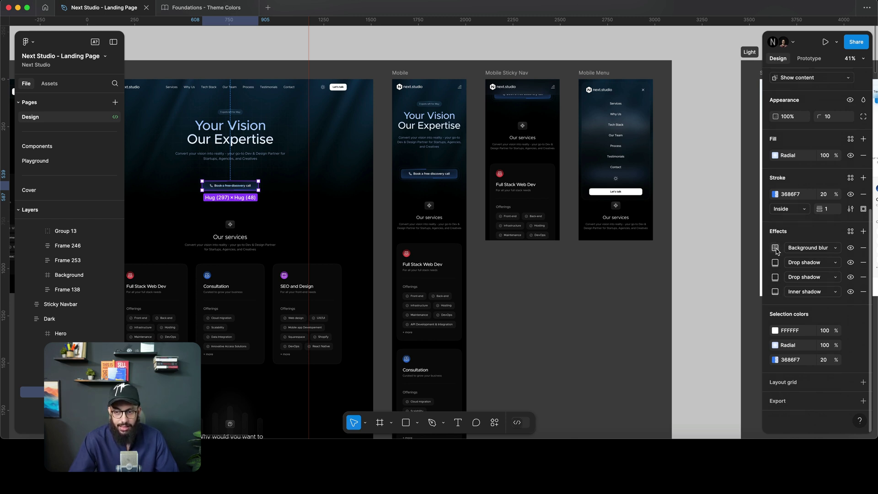
left_click(795, 249)
left_click(804, 237)
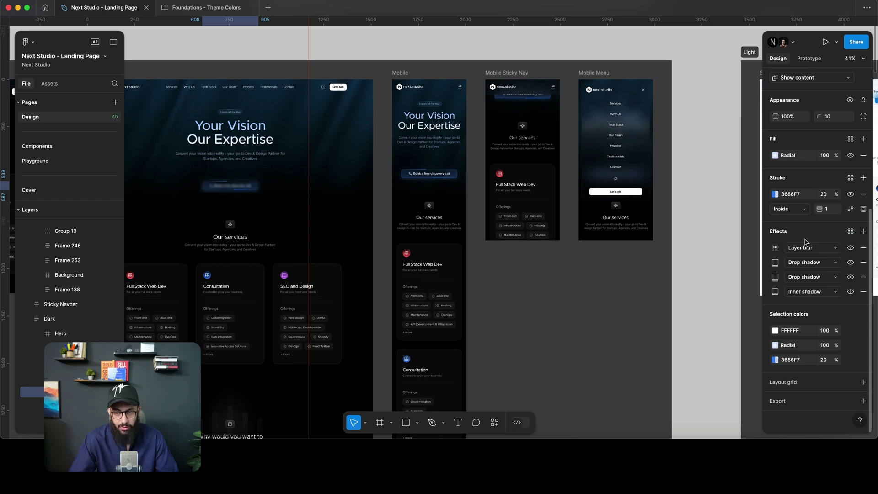
Step: Undo the Layer blur, view the drop shadow settings, and switch to Foundations - Theme Colors
key("super+z")
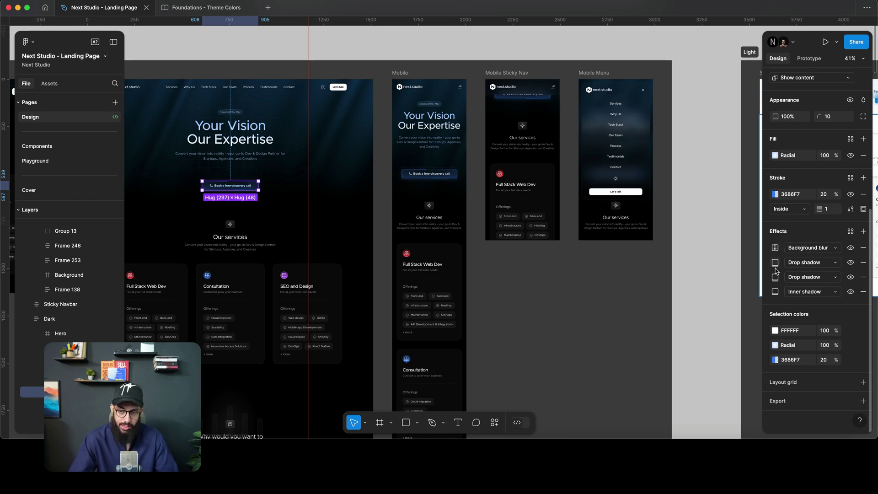
left_click(775, 262)
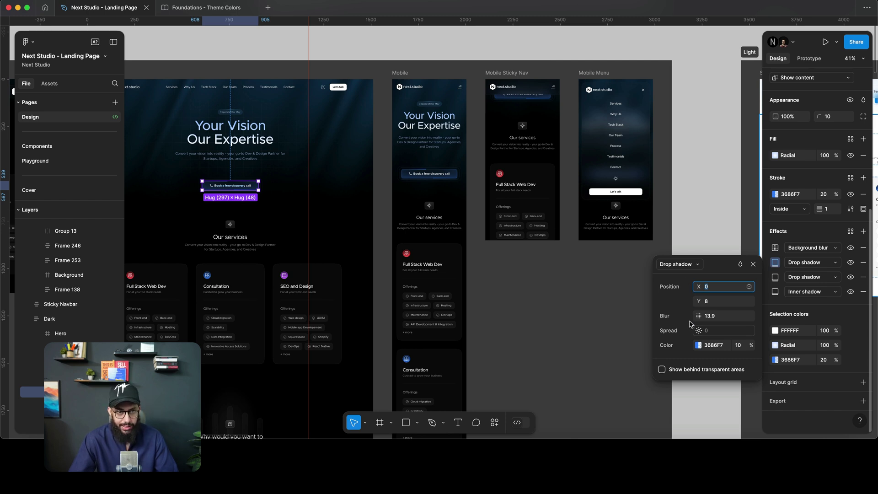
key("ctrl+Tab")
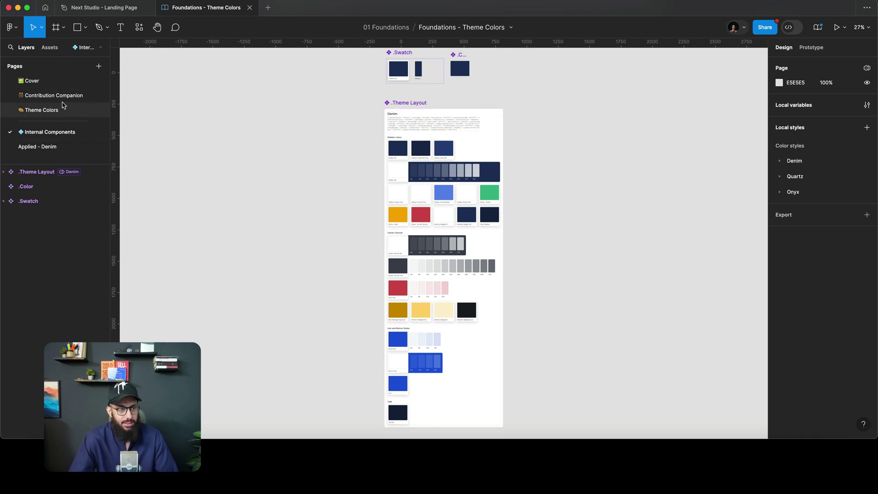
Step: Step through the pages to Applied - Denim
left_click(59, 96)
left_click(58, 111)
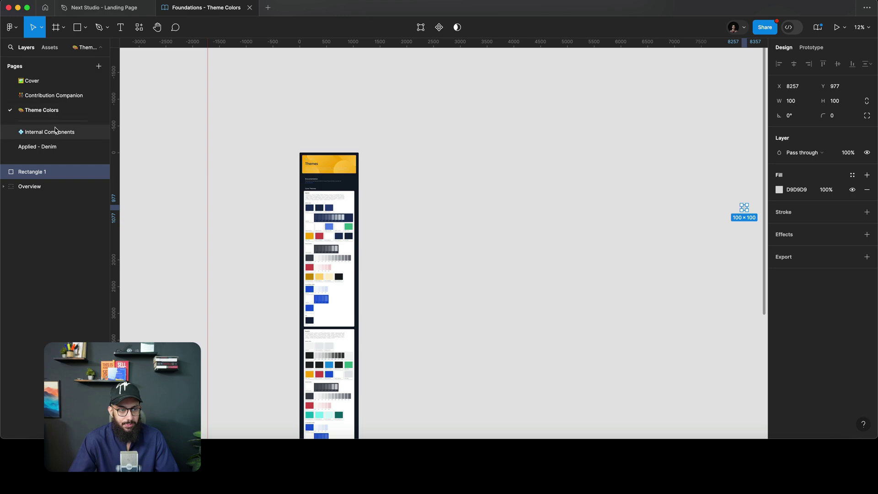
left_click(55, 131)
left_click(47, 148)
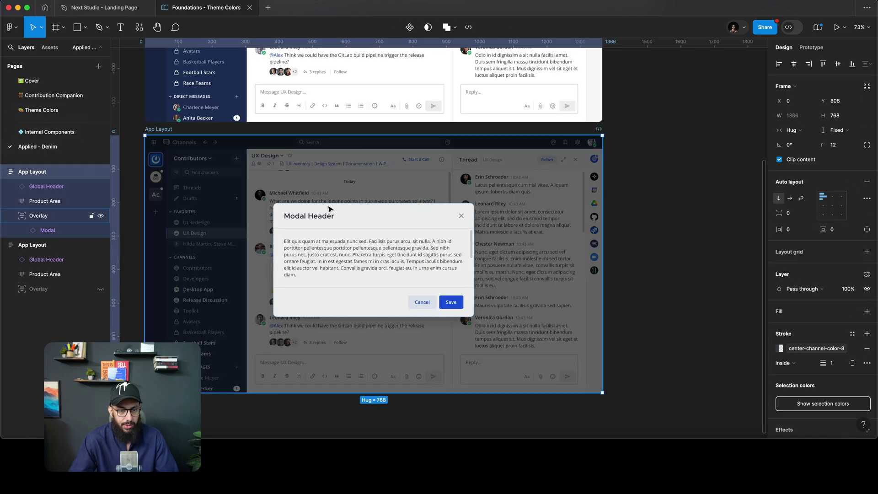
Step: Select the Modal, detach its Elevation 6 effect style, then undo the detach
double_click(329, 209)
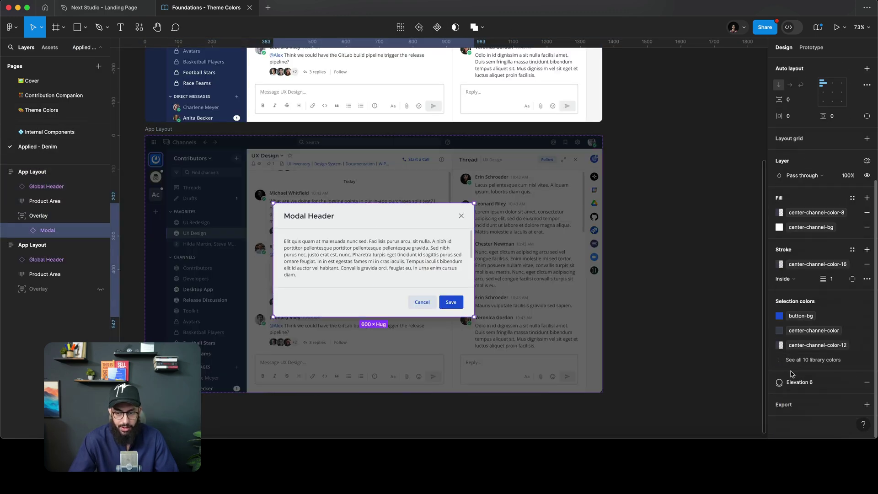
left_click(852, 381)
left_click(779, 396)
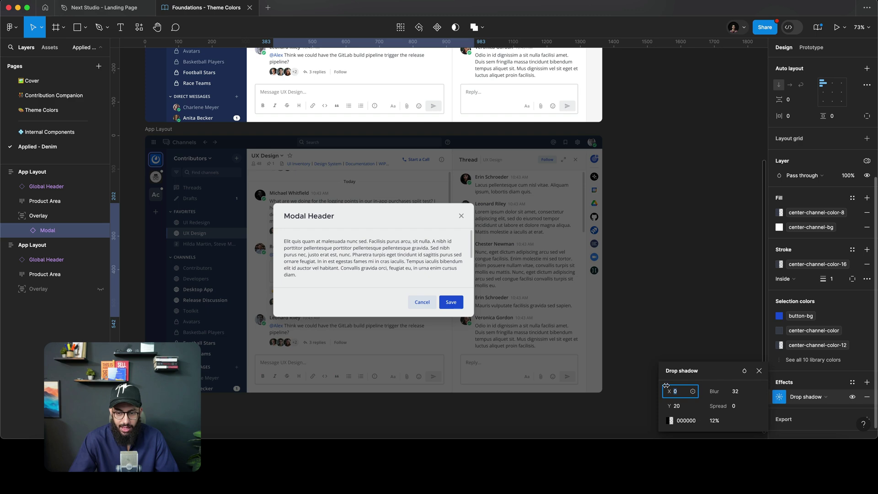
key("super+z")
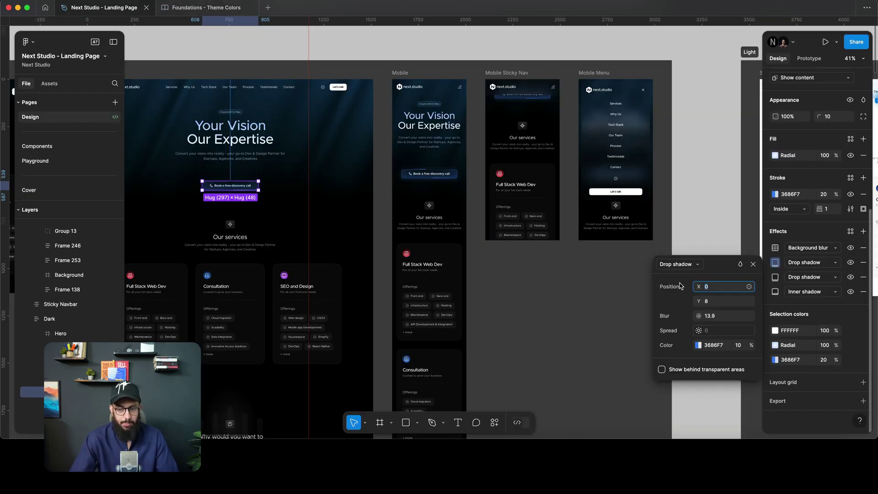
scroll(548, 229, "right", 10)
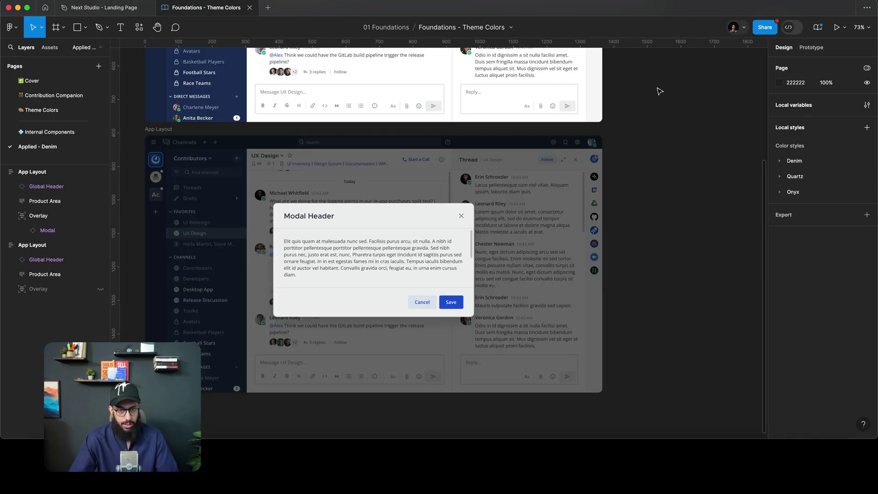
Step: Draw two overlapping rectangles above the app layout and select both
scroll(659, 92, "up", 10)
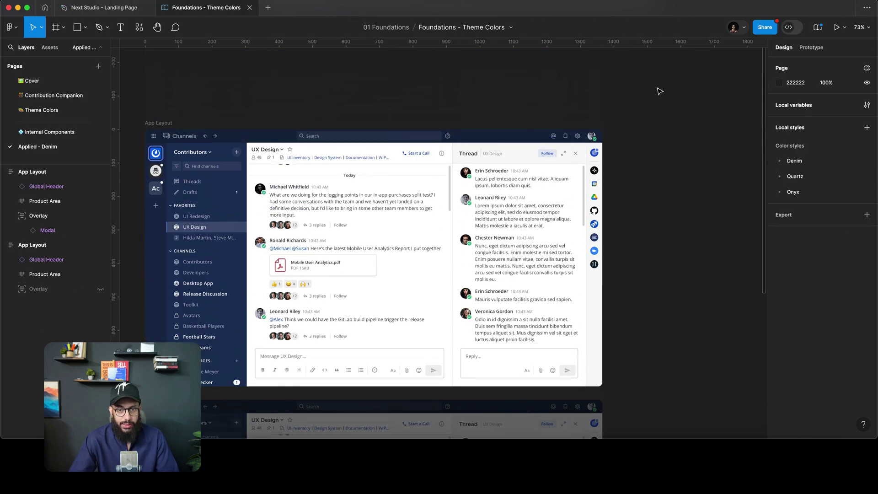
key("r")
left_click_drag(374, 114, 412, 151)
key("r")
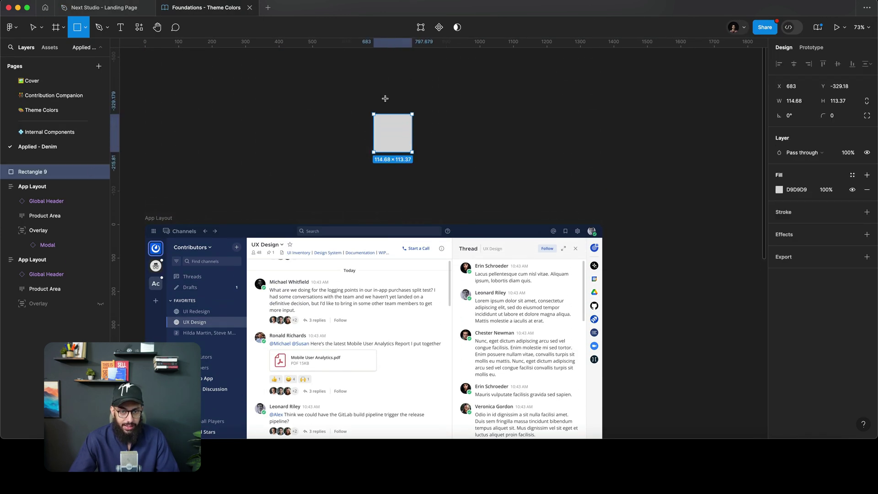
left_click_drag(390, 93, 446, 141)
left_click_drag(343, 181, 448, 91)
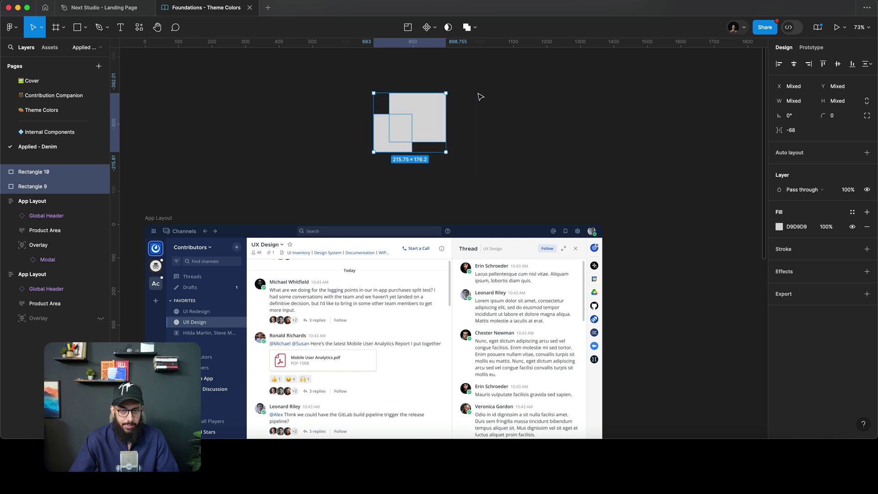
Step: Apply Subtract selection, undo it, and return to the Landing Page file
left_click(474, 28)
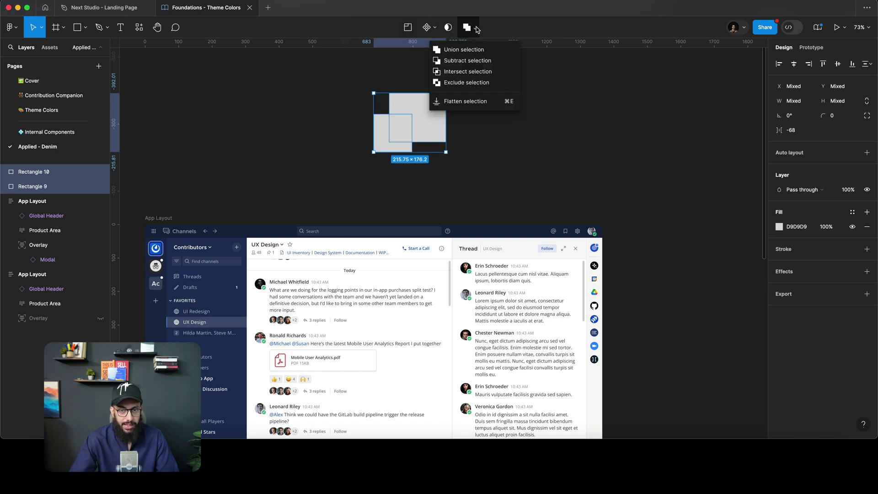
left_click(468, 60)
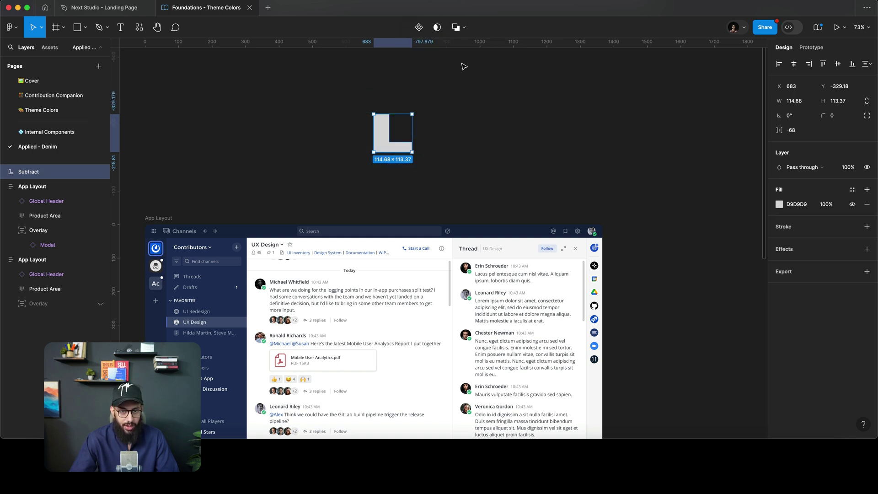
key("super+z")
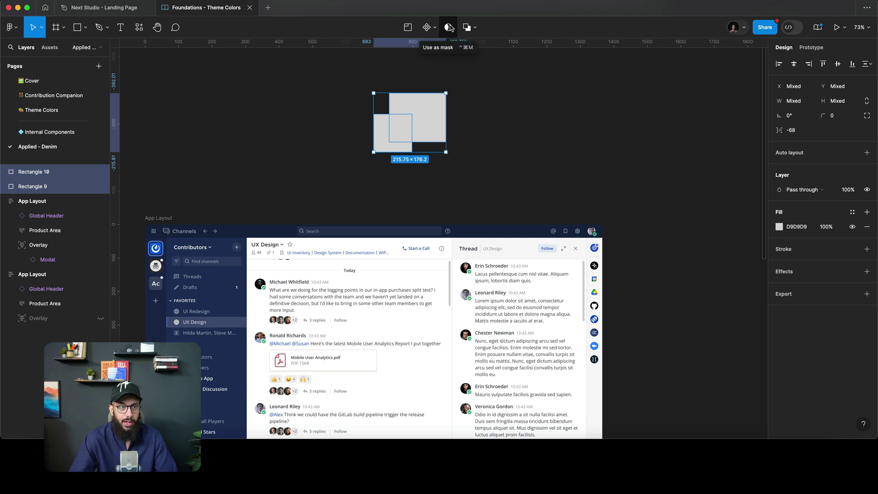
key("ctrl+shift+Tab")
Step: Draw a second small rectangle overlapping the first beside the mobile frames and marquee-select both
key("r")
left_click_drag(500, 63, 504, 66)
left_click_drag(539, 89, 543, 90)
key("r")
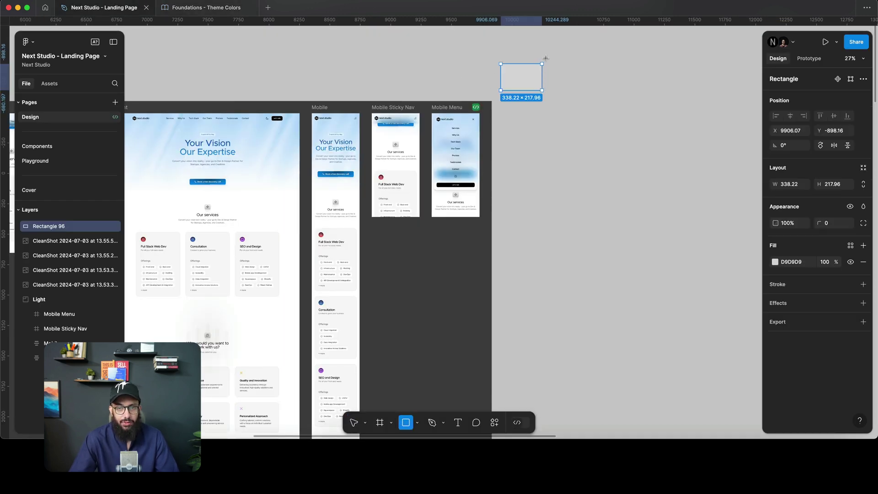
left_click_drag(521, 54, 558, 82)
left_click_drag(516, 106, 570, 51)
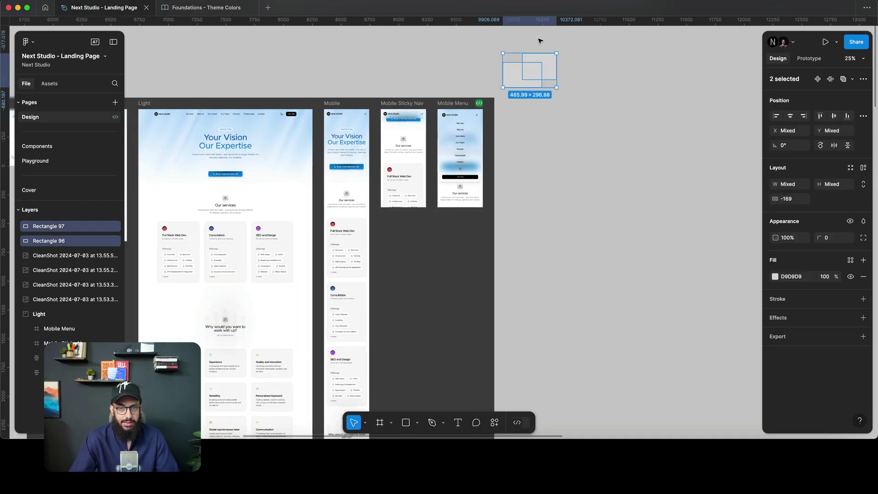
scroll(516, 40, "up", 5)
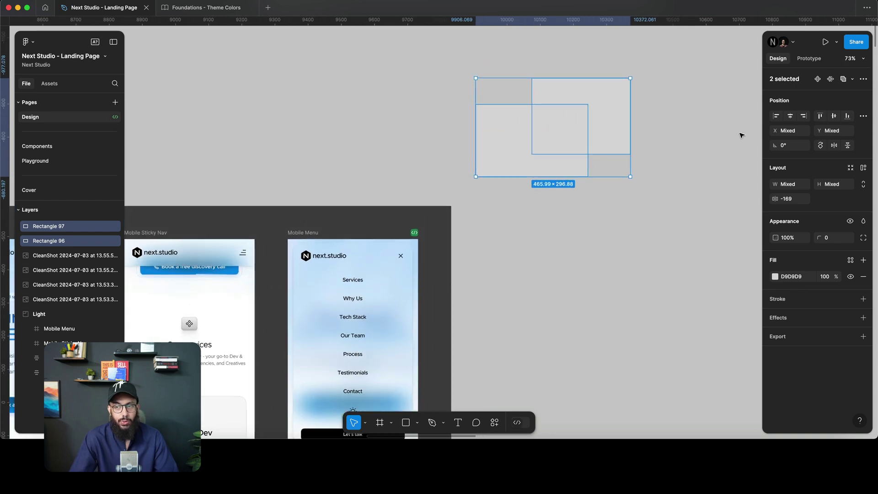
Step: Show the boolean-operations dropdown in the new UI, then its list in the old interface
left_click(852, 80)
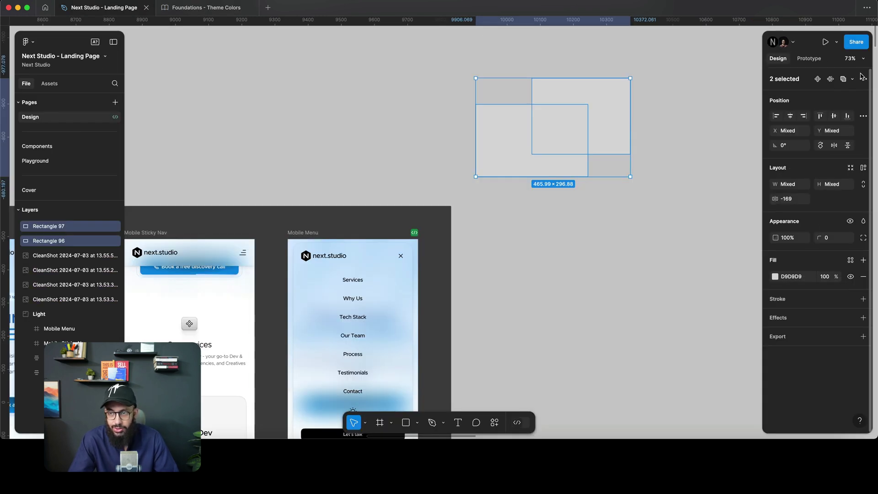
left_click(852, 79)
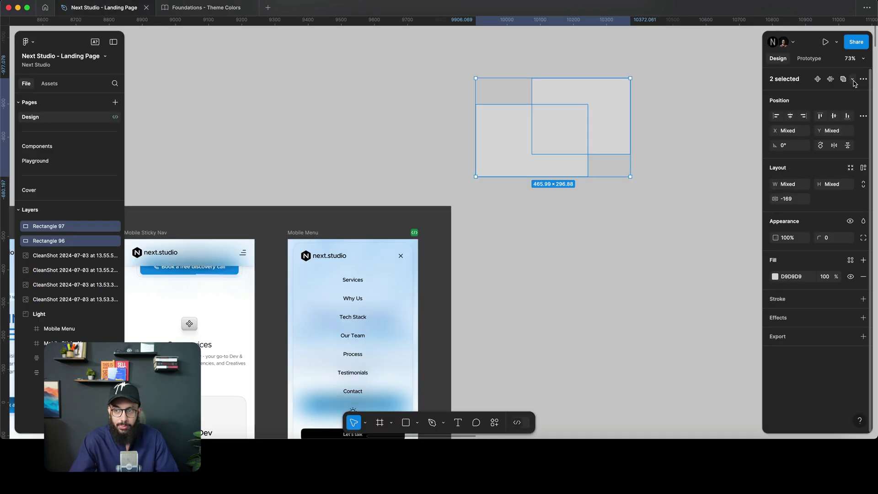
left_click(853, 81)
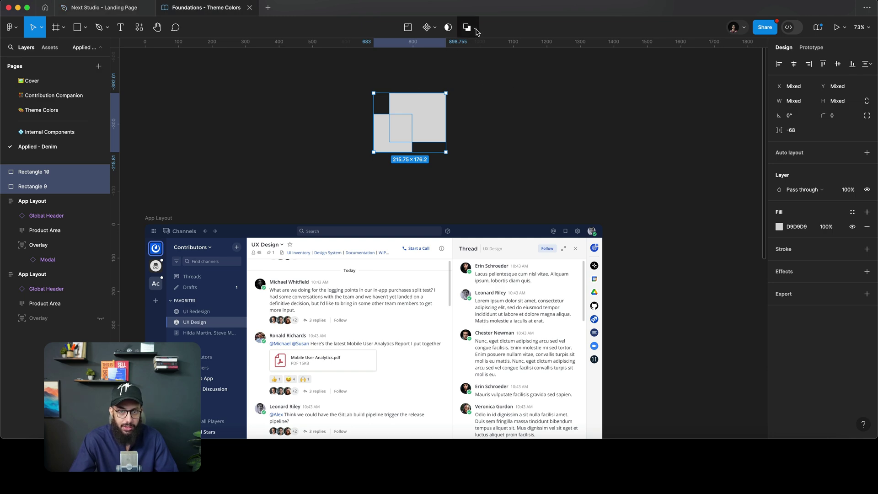
left_click(467, 27)
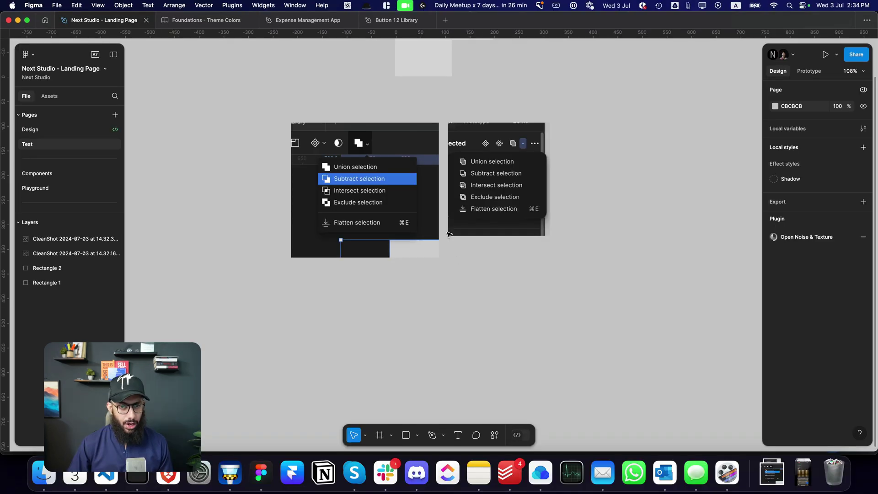
Step: Zoom to the old-interface screenshot and draw a 47.83×46.2 rectangle over its boolean button
left_click(337, 237)
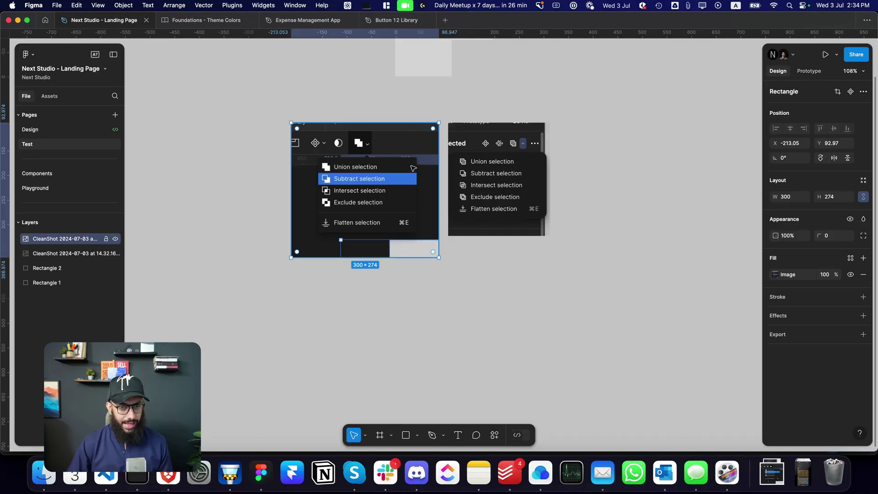
key("shift+2")
key("r")
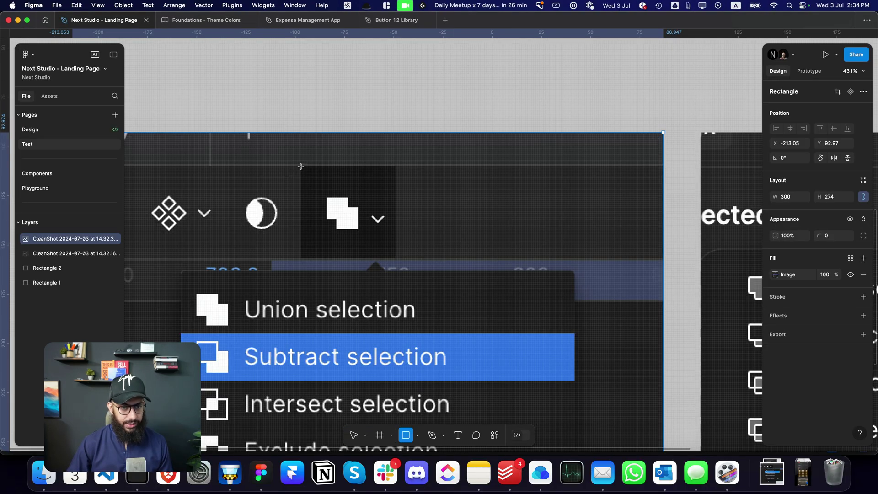
mouse_move(301, 166)
left_mouse_down()
mouse_move(397, 259)
mouse_move(689, 247)
left_mouse_up()
Step: Duplicate the rectangle onto the new UI at 50% opacity and fit it to the chevron at 13.35×21.94
key("minus")
key("5")
scroll(712, 240, "up", 5)
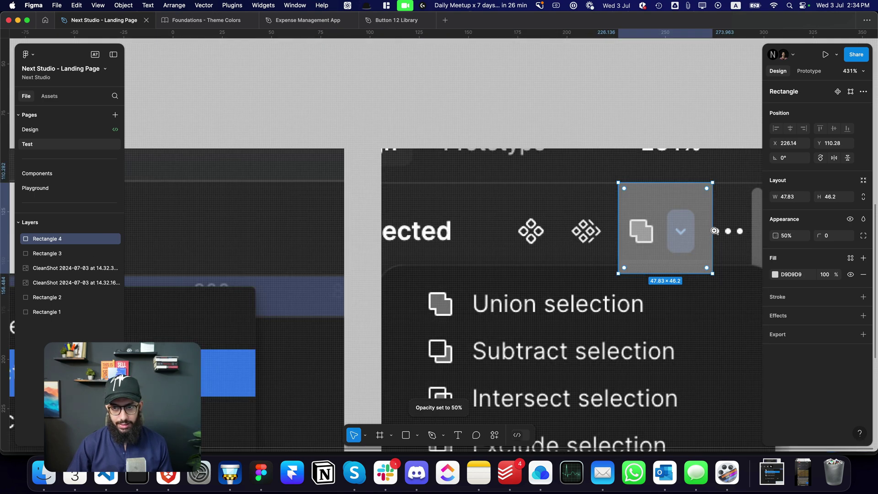
left_click_drag(711, 126, 674, 180)
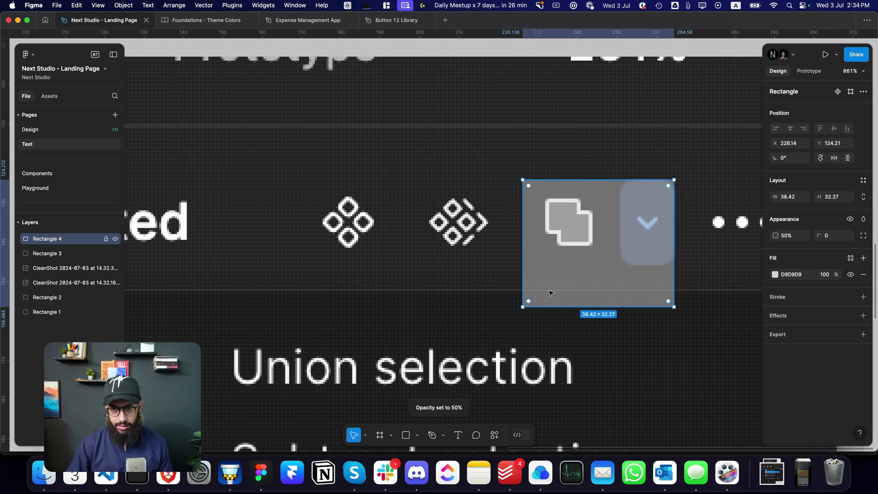
left_click_drag(523, 307, 621, 266)
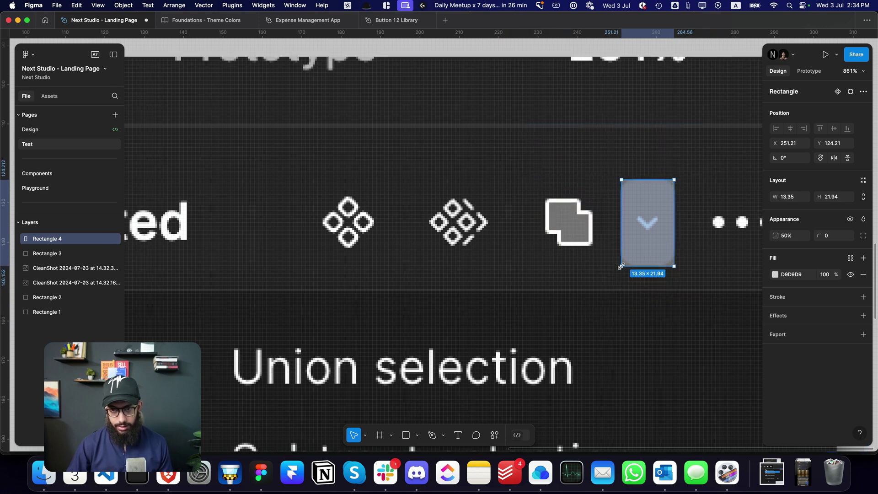
scroll(617, 269, "down", 5)
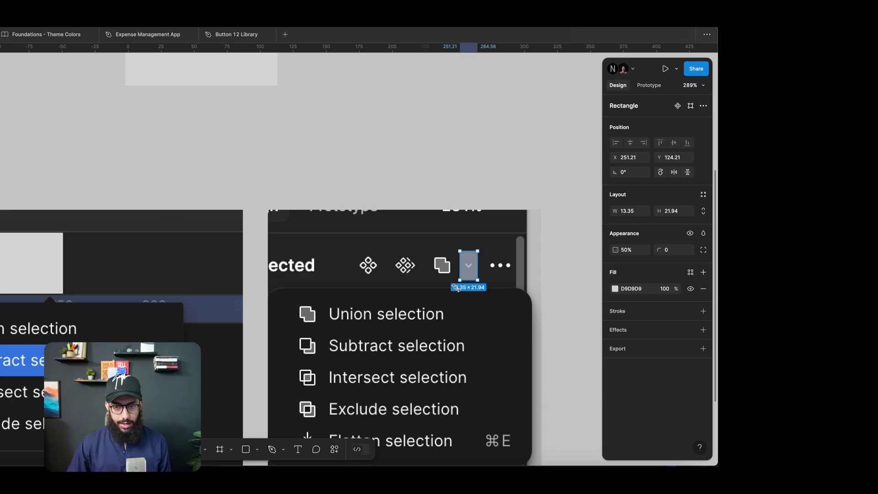
scroll(456, 287, "up", 10)
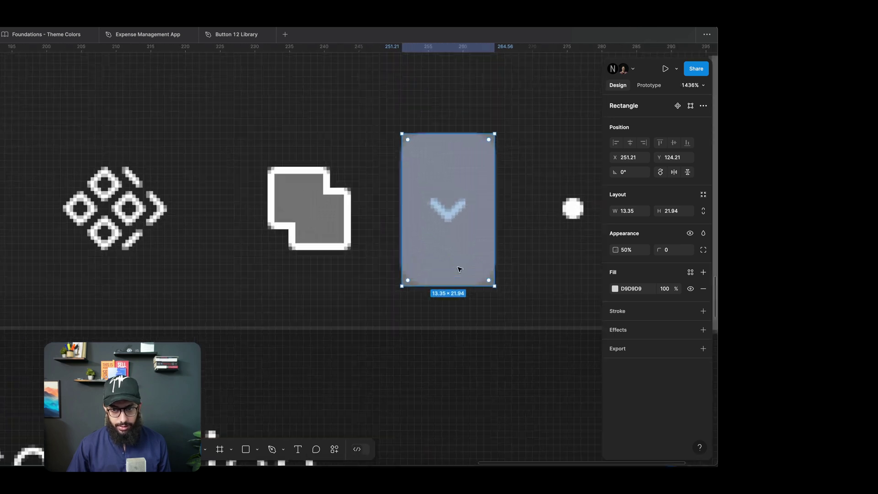
scroll(459, 269, "up", 3)
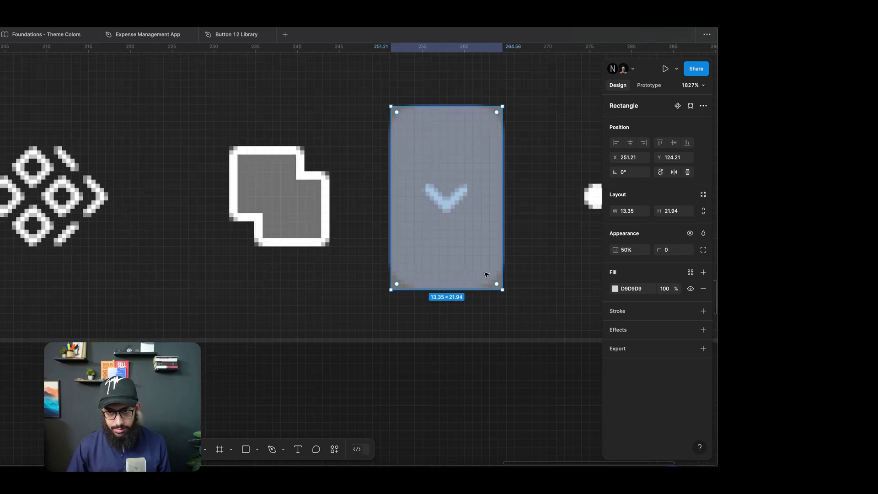
scroll(486, 274, "down", 6)
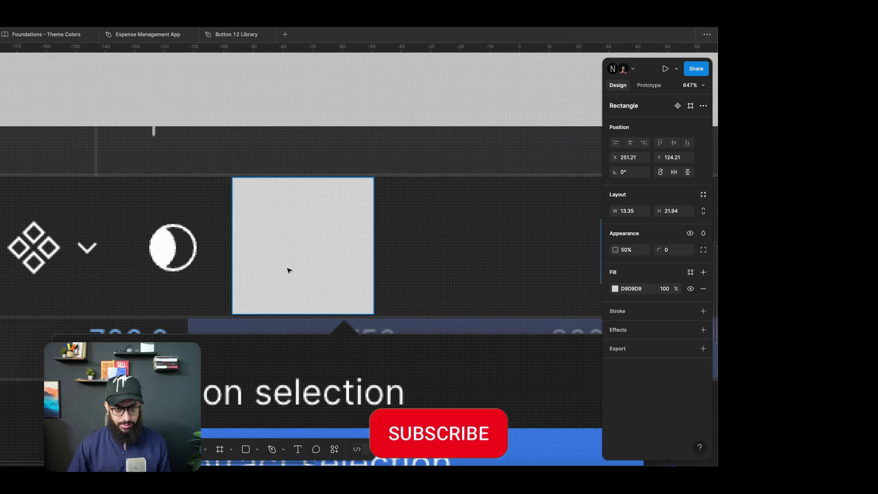
Step: Select the rectangle over the old boolean button and place a dropped image on the canvas
left_click(288, 270)
scroll(286, 267, "down", 4)
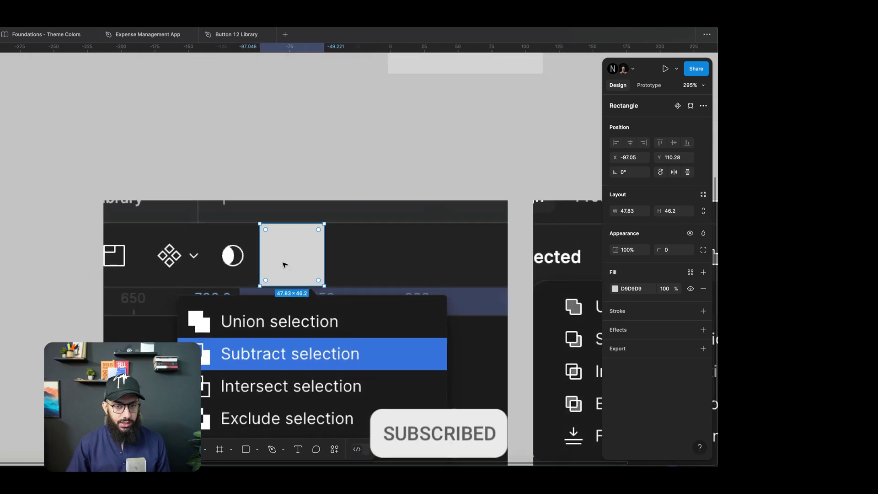
scroll(284, 265, "down", 3)
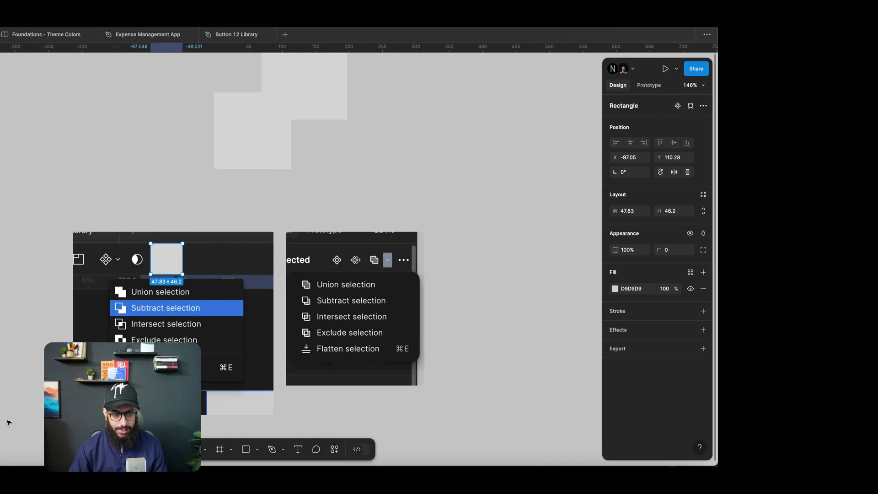
mouse_move(8, 423)
left_mouse_down()
mouse_move(552, 304)
mouse_move(508, 261)
mouse_move(400, 231)
left_mouse_up()
scroll(402, 268, "up", 10)
Step: Draw a tiny rectangle on the dropped image and send it behind the image
key("r")
left_click_drag(361, 256, 475, 370)
key("super+bracketleft")
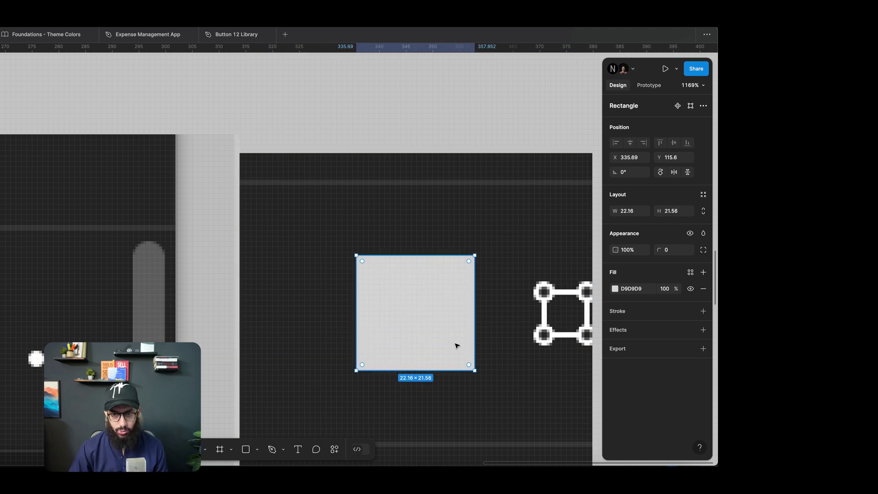
scroll(455, 344, "down", 7)
key("Escape")
scroll(459, 338, "down", 3)
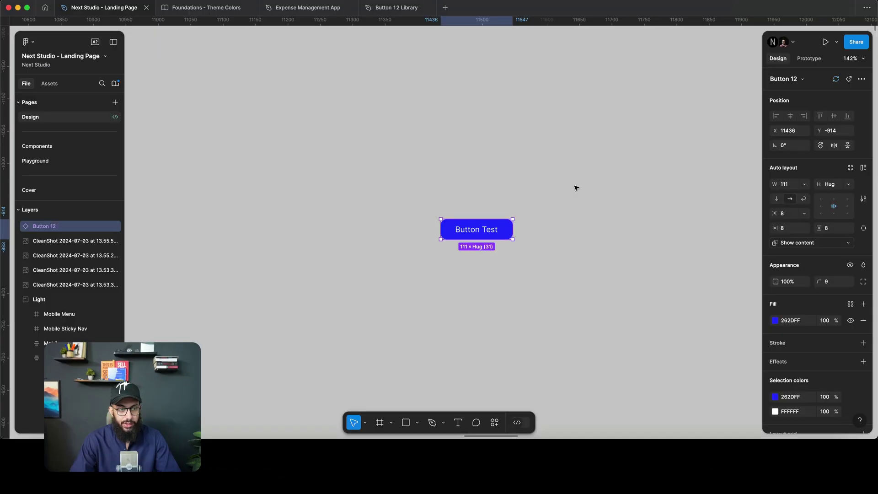
scroll(576, 188, "down", 2)
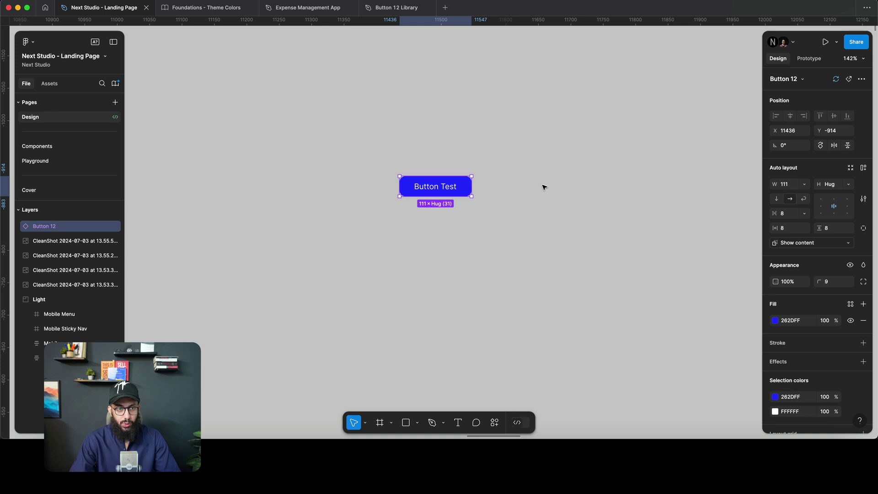
left_click(544, 187)
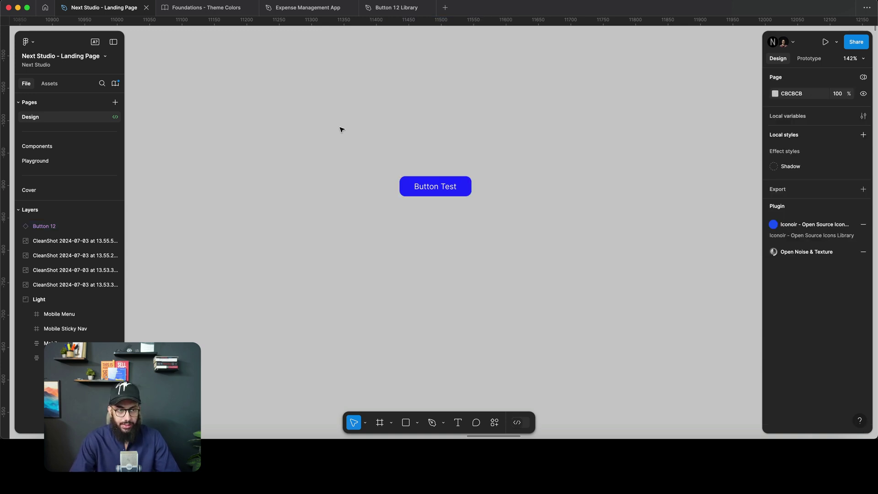
left_click(115, 83)
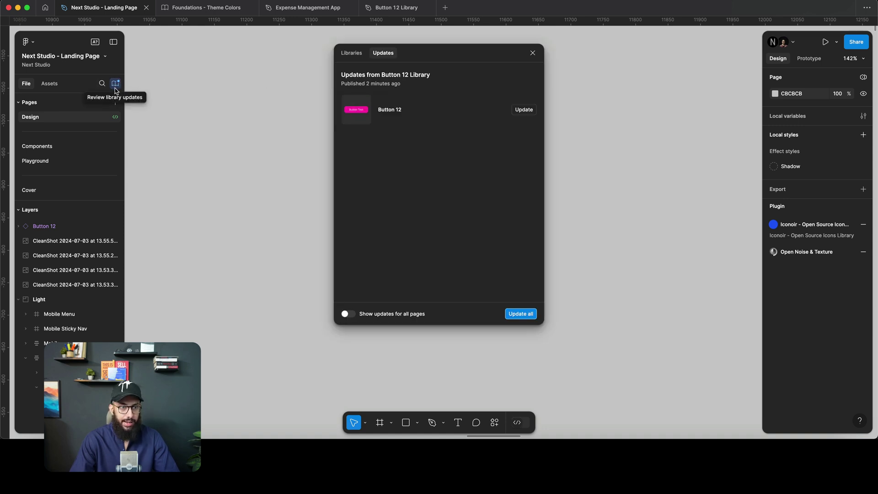
left_click(531, 55)
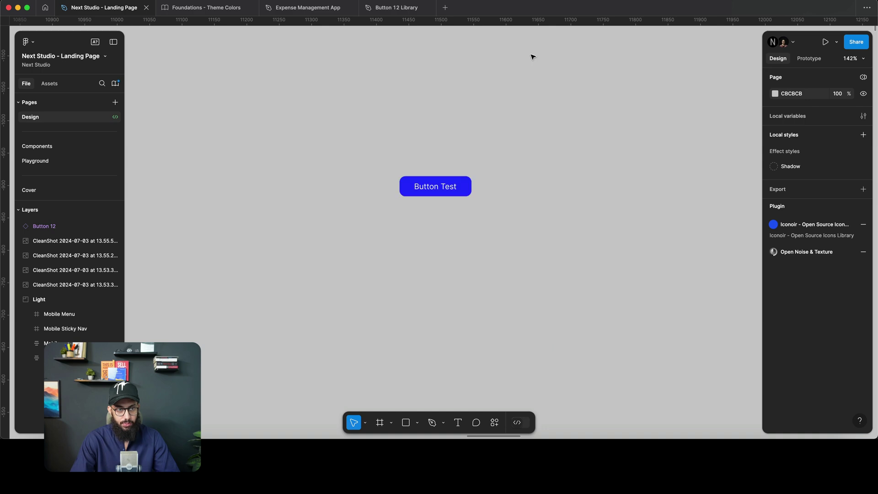
key("ctrl+Tab")
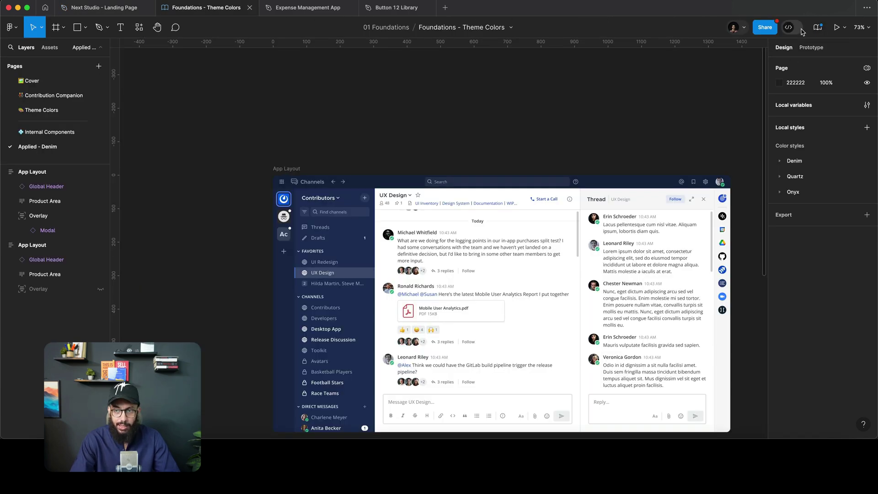
key("ctrl+shift+Tab")
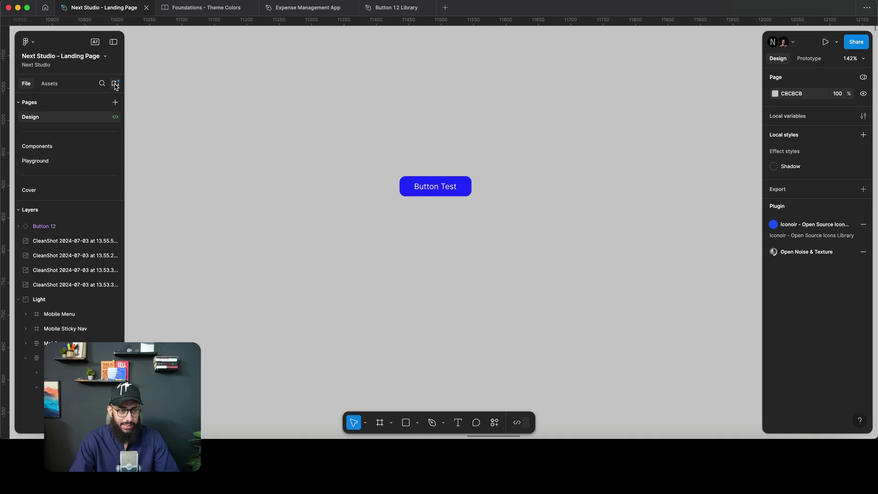